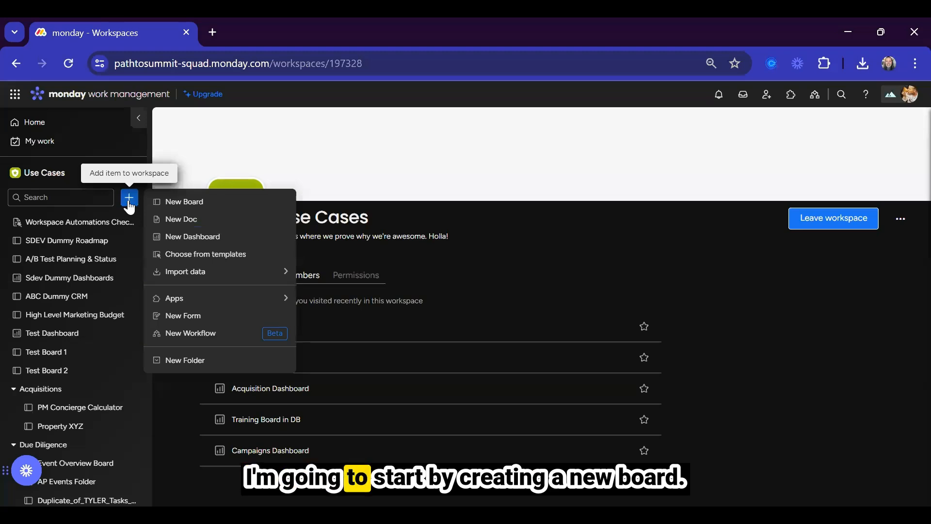
# Create a new board named 'Contractors List' and set it to Private.
pyautogui.click(184, 202)
pyautogui.write('Contractors List')
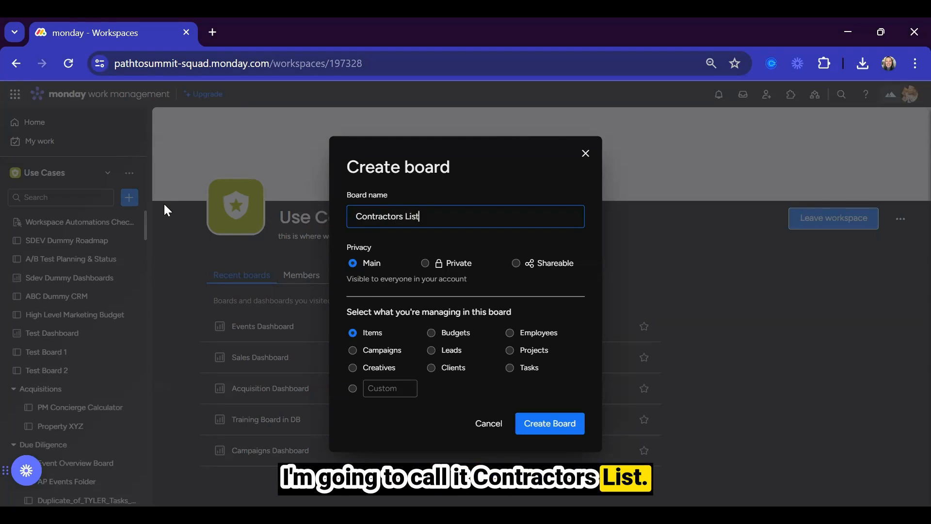
pyautogui.click(427, 265)
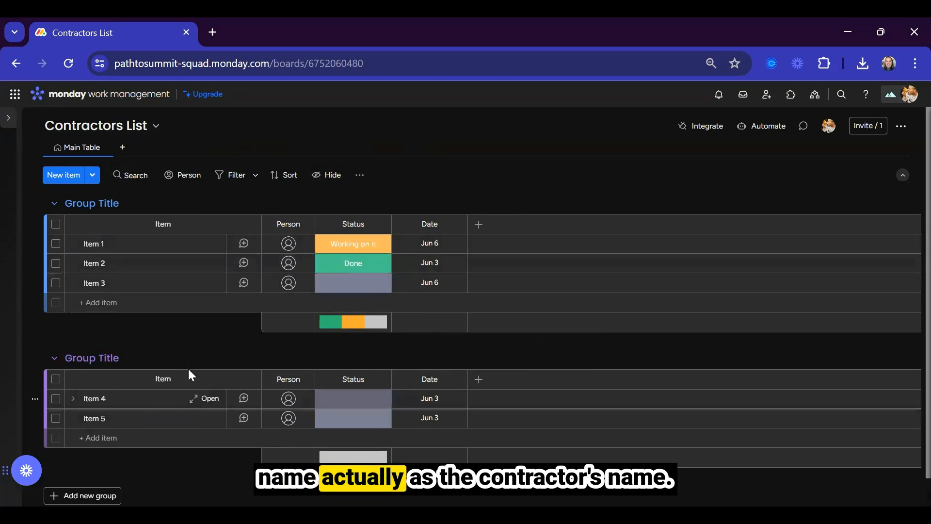
# Add a Numbers column named 'Hourly rate'.
pyautogui.click(479, 226)
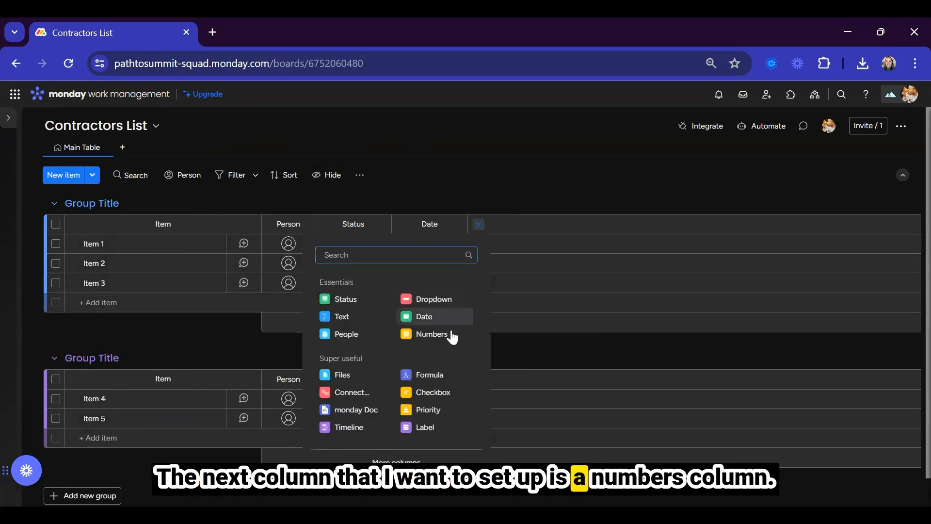
pyautogui.click(410, 333)
pyautogui.write('hour')
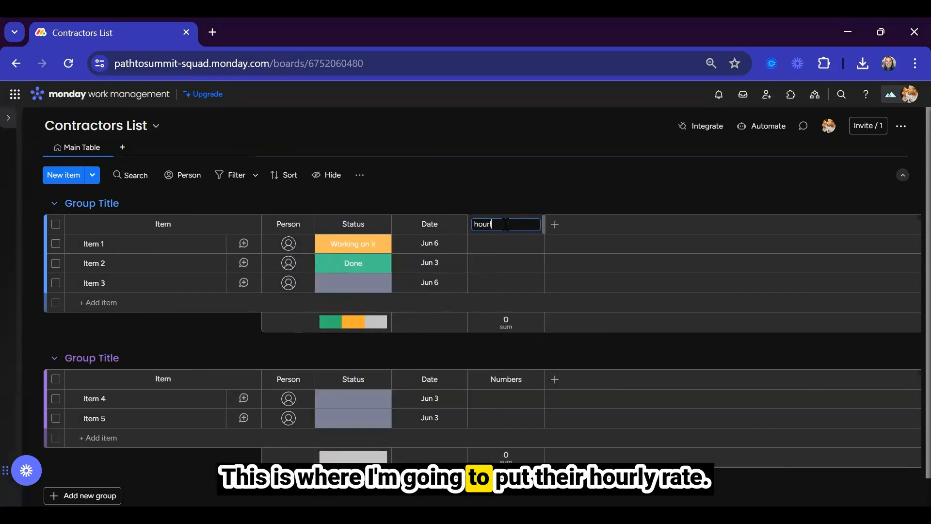
pyautogui.write('ly rate')
pyautogui.press('Return')
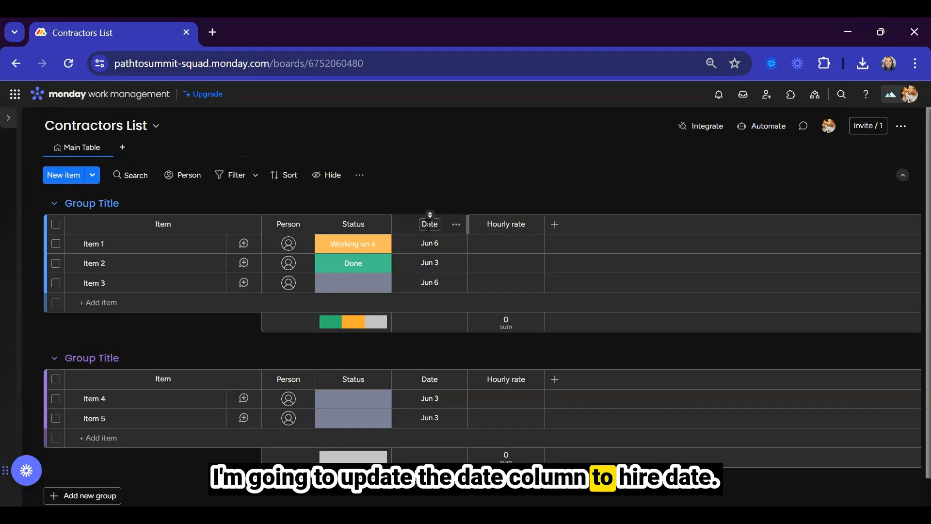
# Rename the Date column to 'Hire Date'.
pyautogui.click(428, 225)
pyautogui.write('Hire Da')
pyautogui.write('te')
# Delete the Person and Status columns.
pyautogui.click(297, 223)
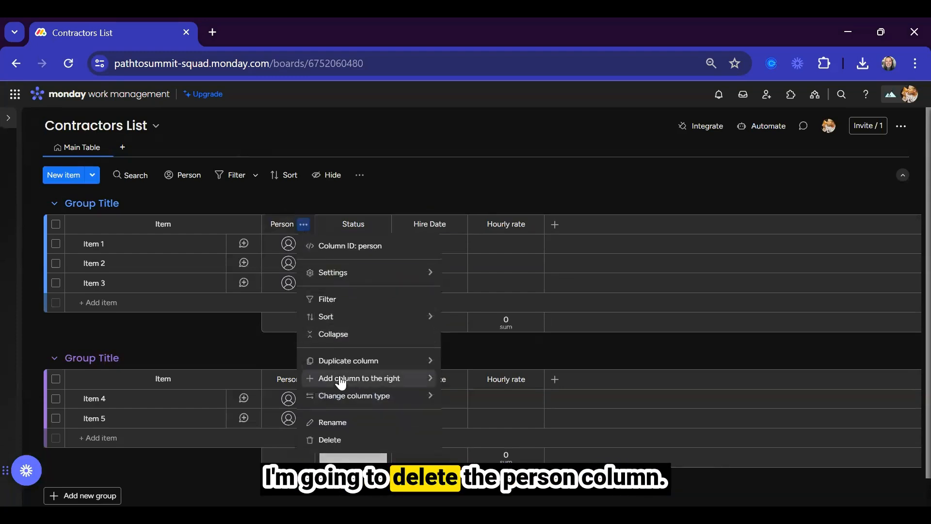
pyautogui.click(333, 439)
pyautogui.click(583, 175)
pyautogui.click(326, 224)
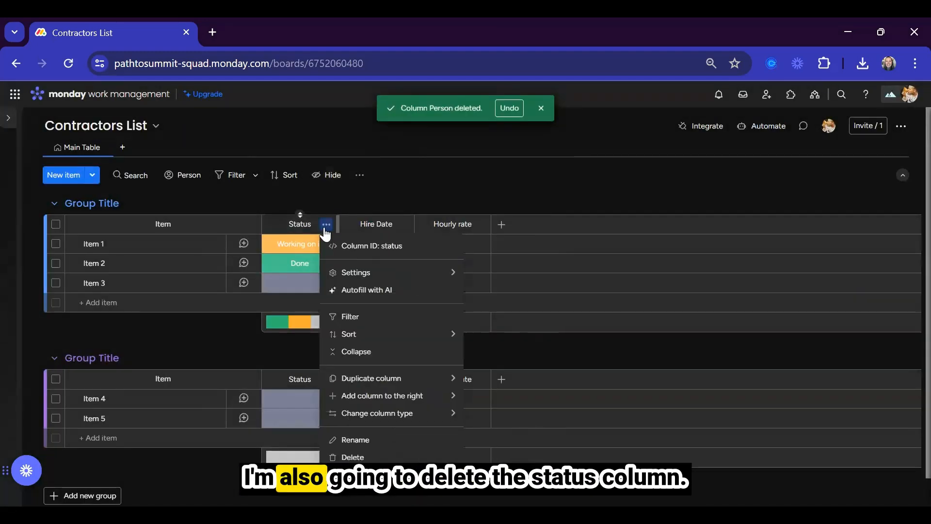
pyautogui.click(353, 457)
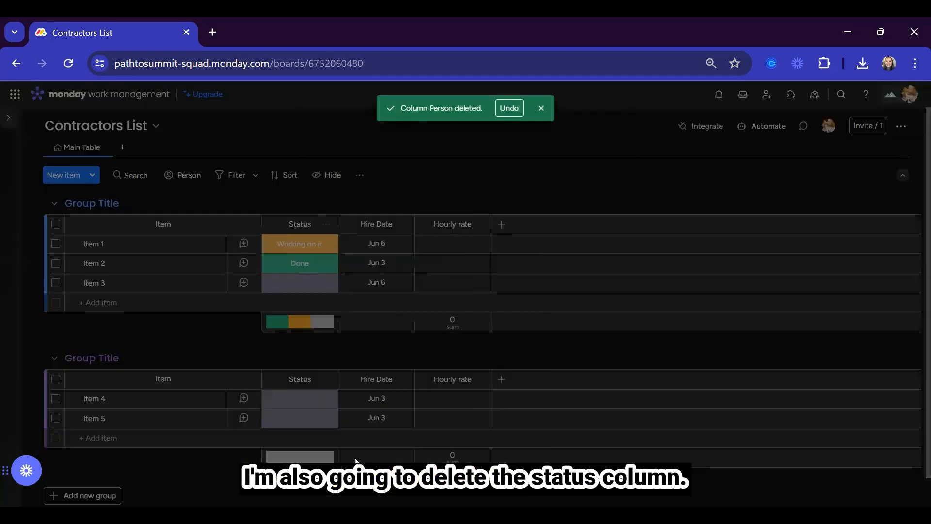
pyautogui.click(602, 172)
# Add a Text column named 'Role / Title'.
pyautogui.click(426, 225)
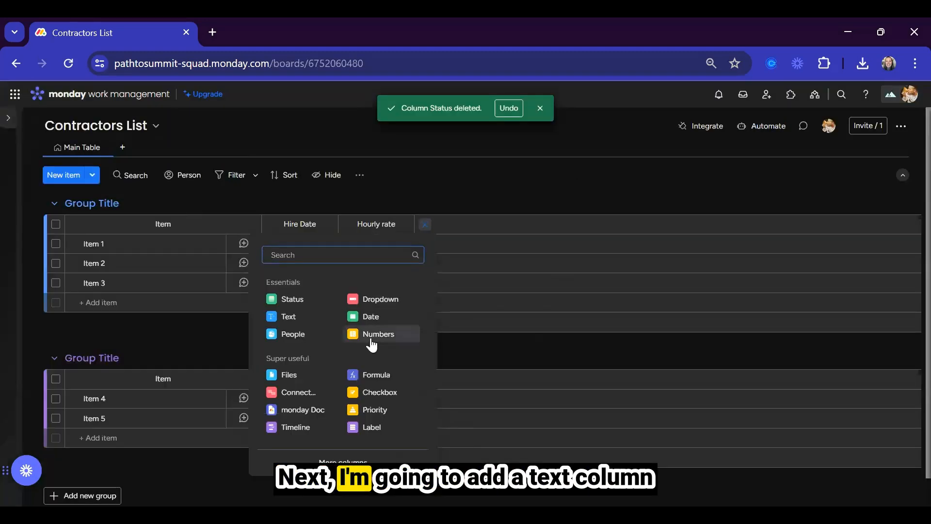
pyautogui.click(292, 317)
pyautogui.write('Role / Title')
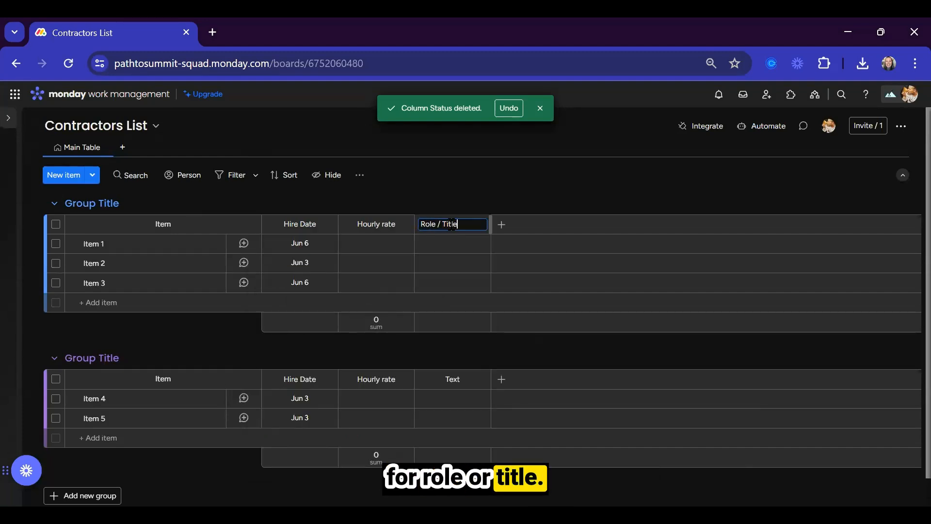
pyautogui.click(502, 224)
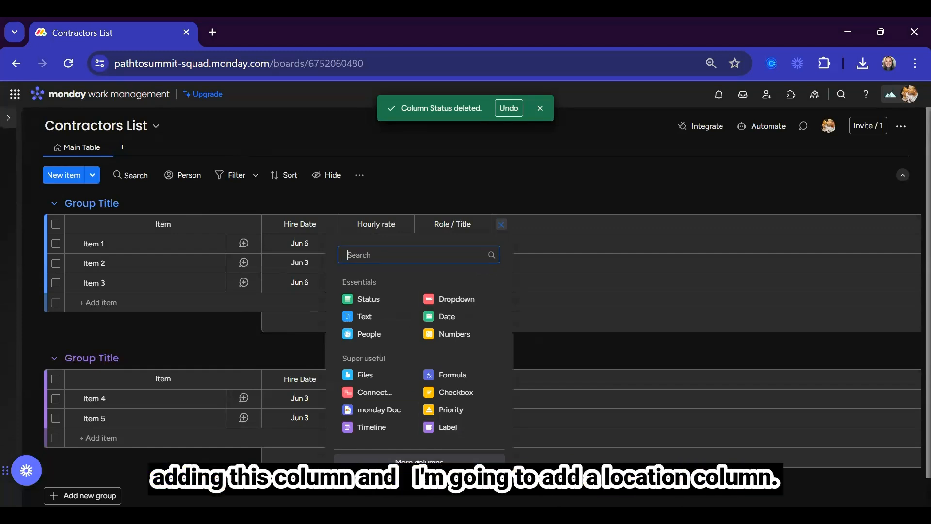
pyautogui.click(419, 461)
# Add Location and Rating columns from the column catalogue.
pyautogui.scroll(-10, 383, 370)
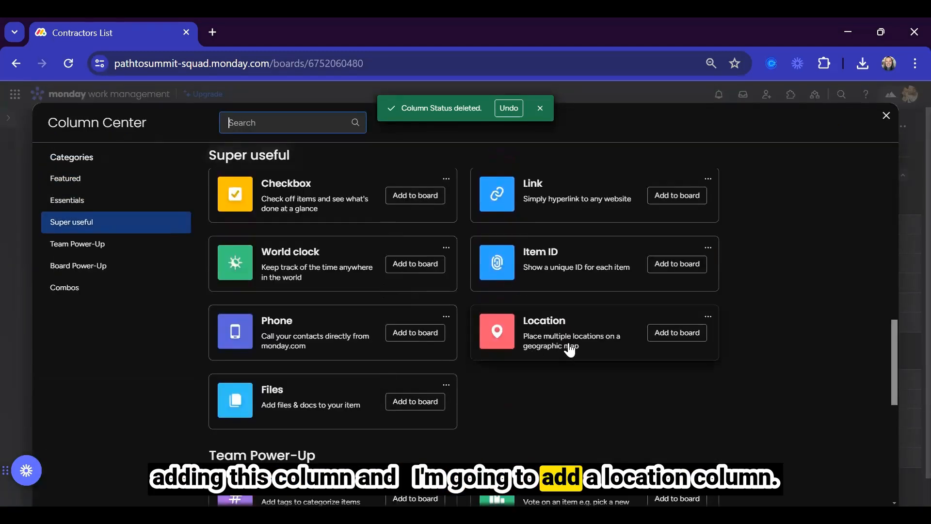
pyautogui.click(667, 331)
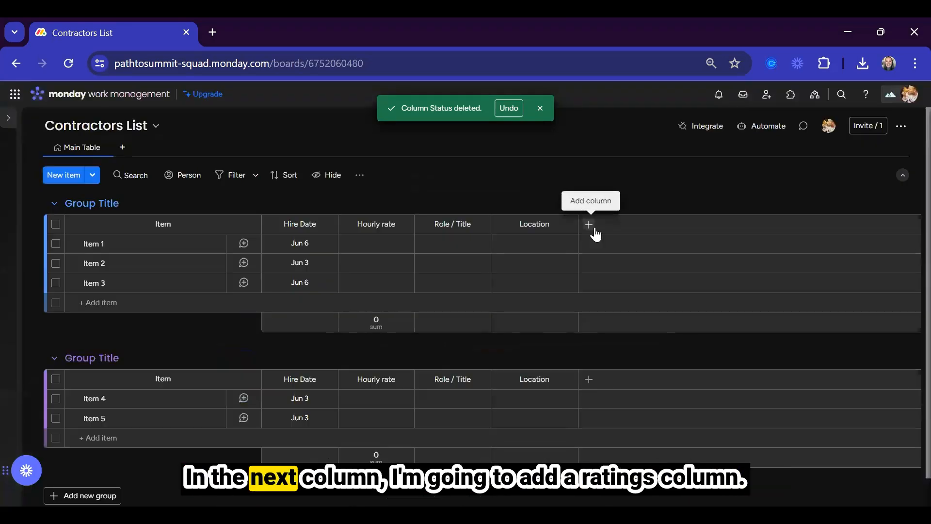
pyautogui.click(592, 229)
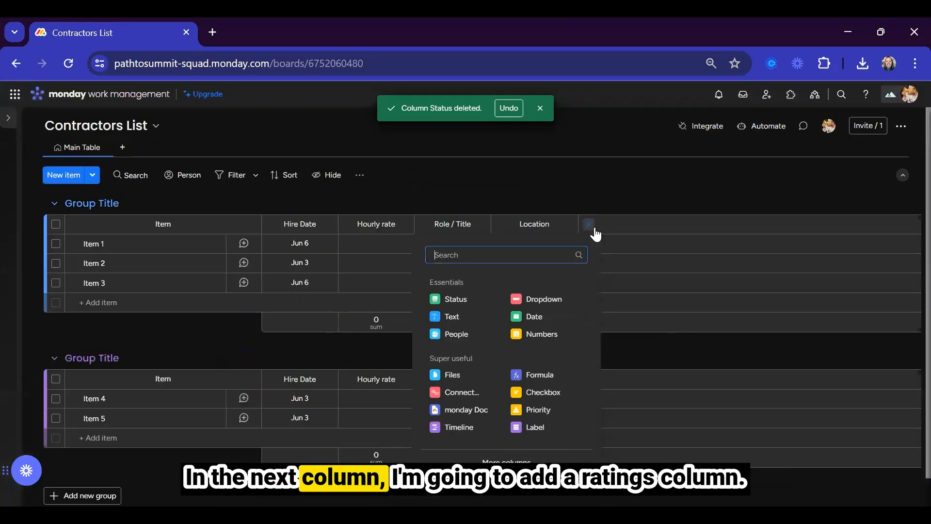
pyautogui.click(518, 461)
pyautogui.click(292, 131)
pyautogui.write('rat')
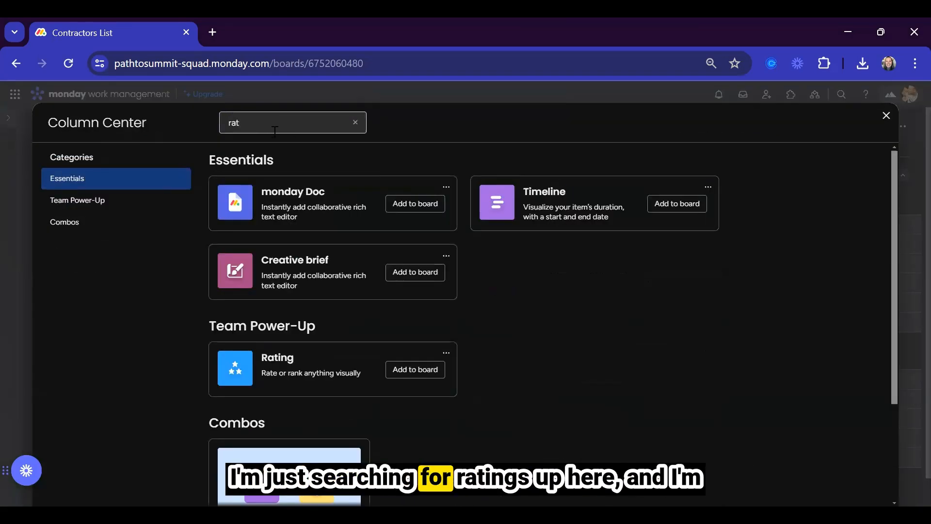
pyautogui.click(287, 365)
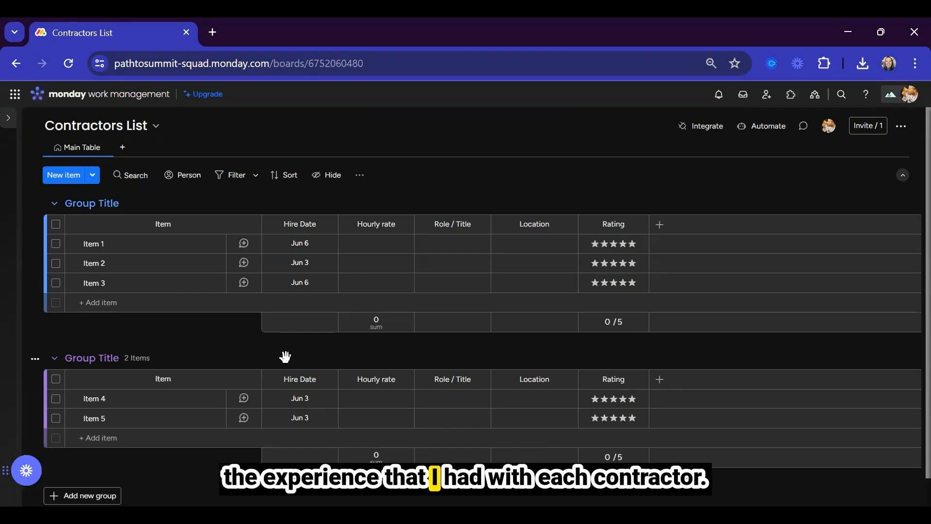
# Add Last updated and World clock columns from the column catalogue.
pyautogui.click(660, 225)
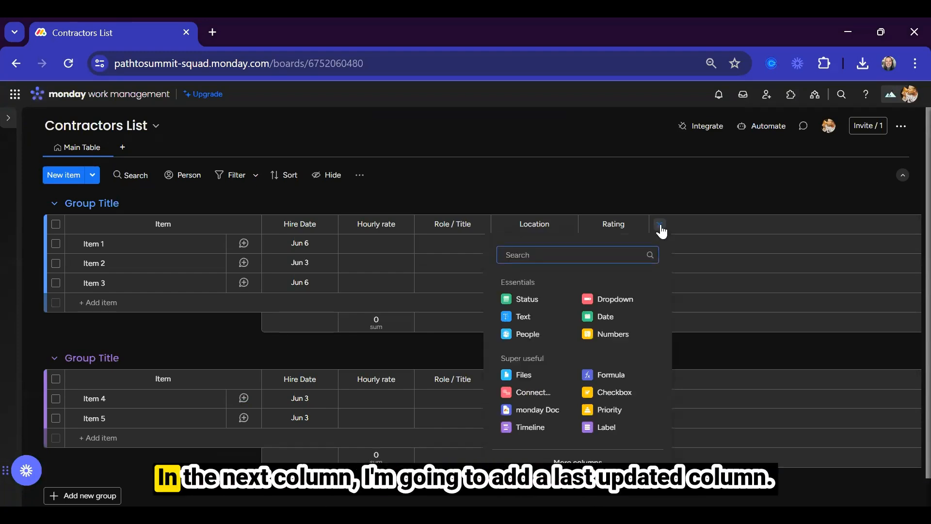
pyautogui.click(578, 456)
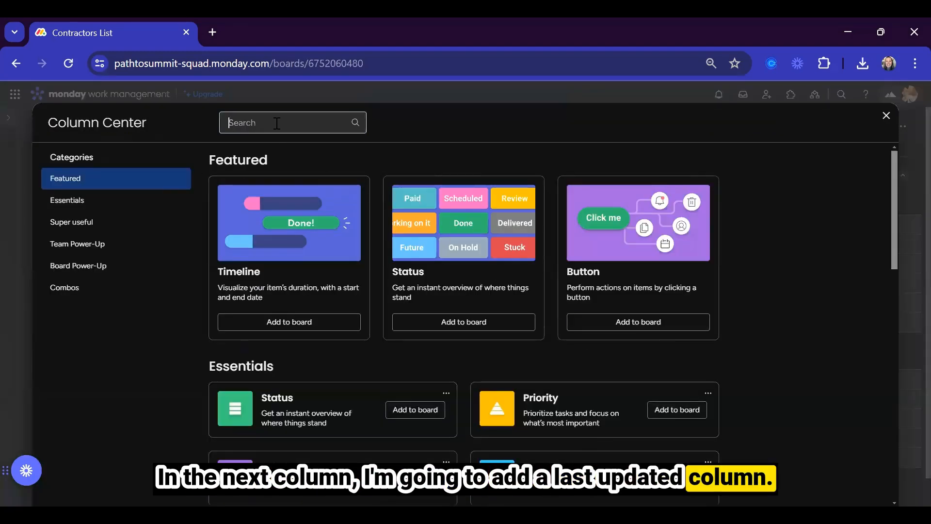
pyautogui.write('last')
pyautogui.click(294, 209)
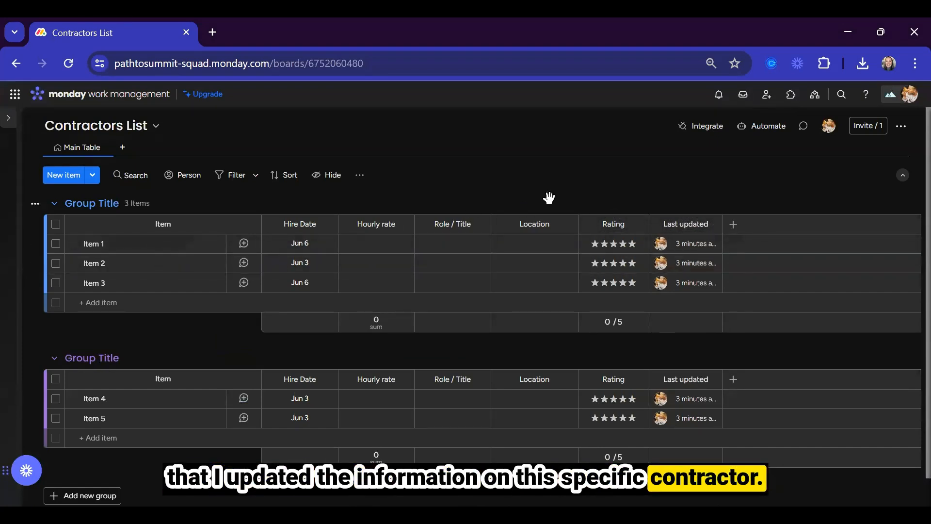
pyautogui.click(734, 224)
pyautogui.click(652, 462)
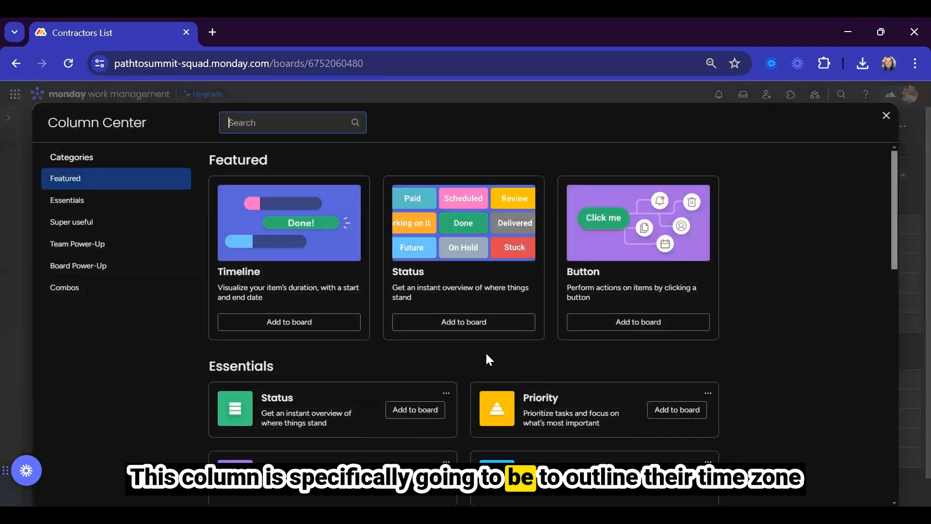
pyautogui.write('time')
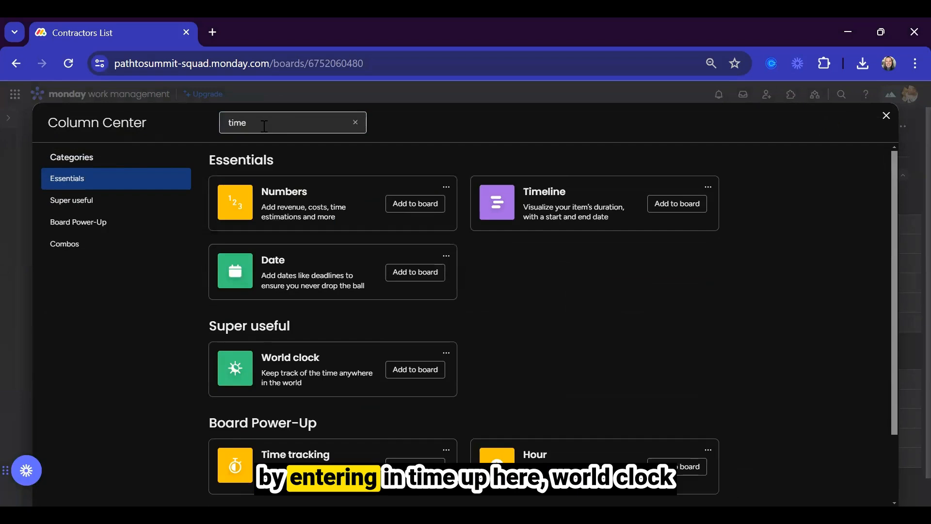
pyautogui.click(311, 382)
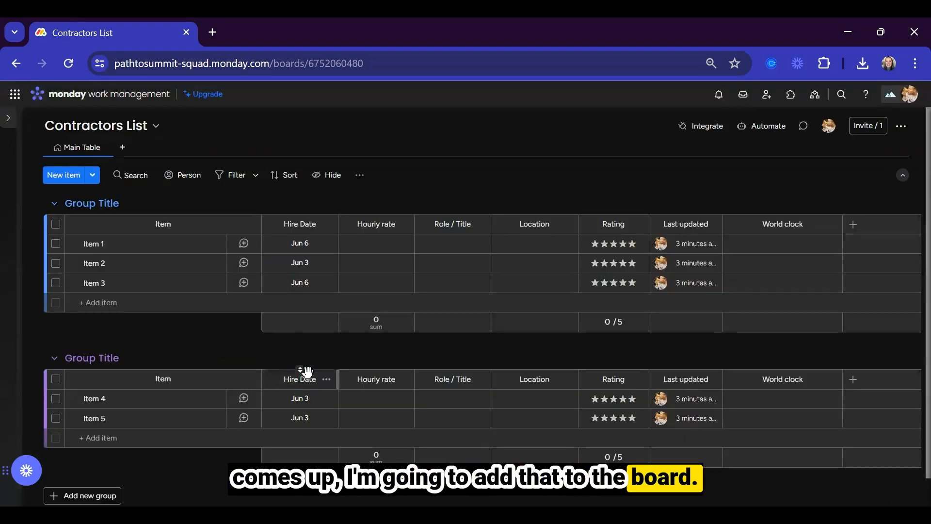
# Delete the Hire Date column and add a Creation log column.
pyautogui.click(325, 223)
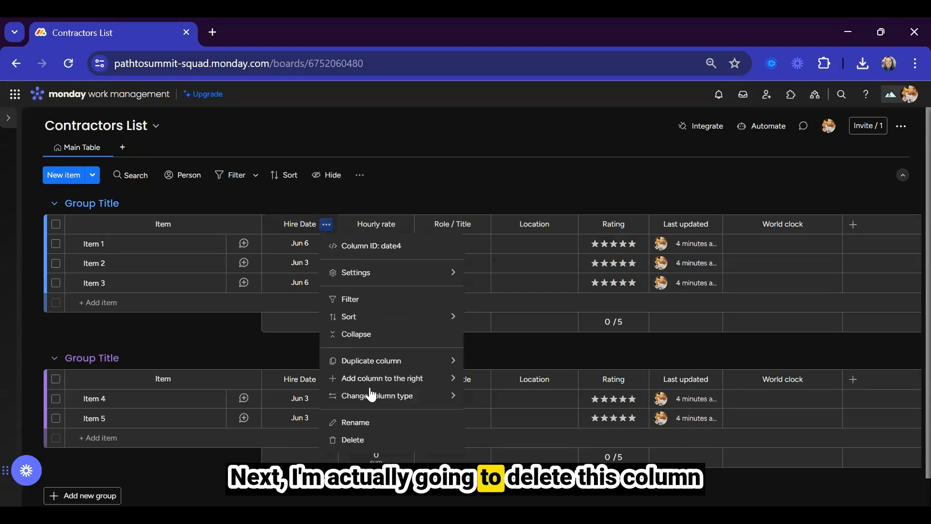
pyautogui.click(372, 441)
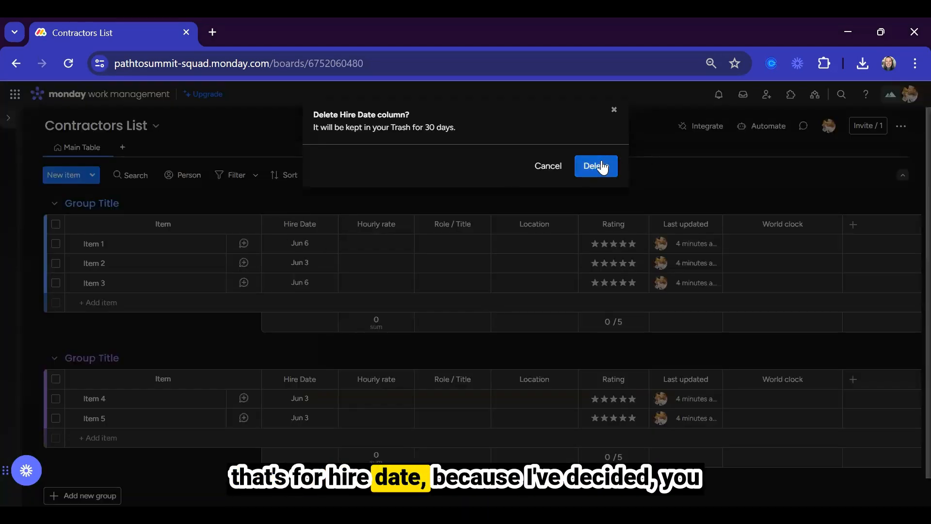
pyautogui.click(596, 166)
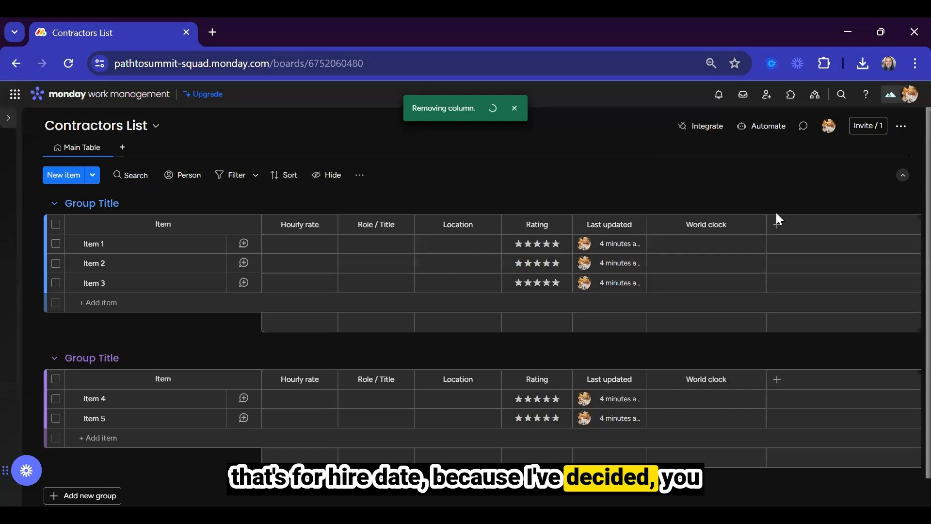
pyautogui.click(776, 226)
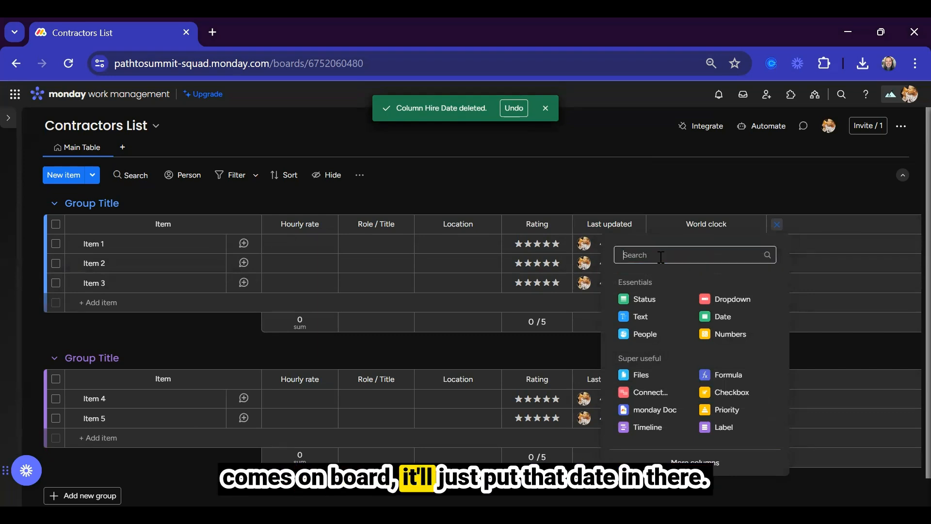
pyautogui.click(681, 464)
pyautogui.write('creat')
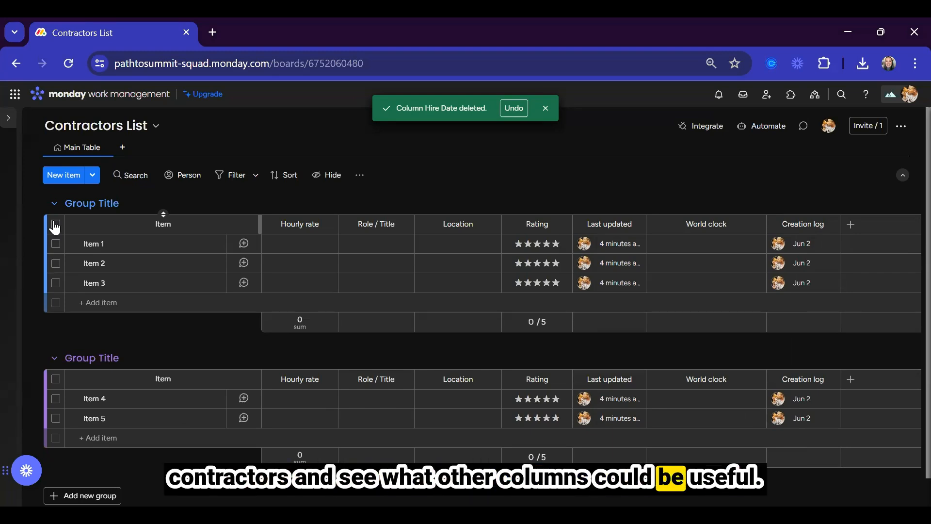
# Select both groups and delete all five placeholder items.
pyautogui.click(55, 224)
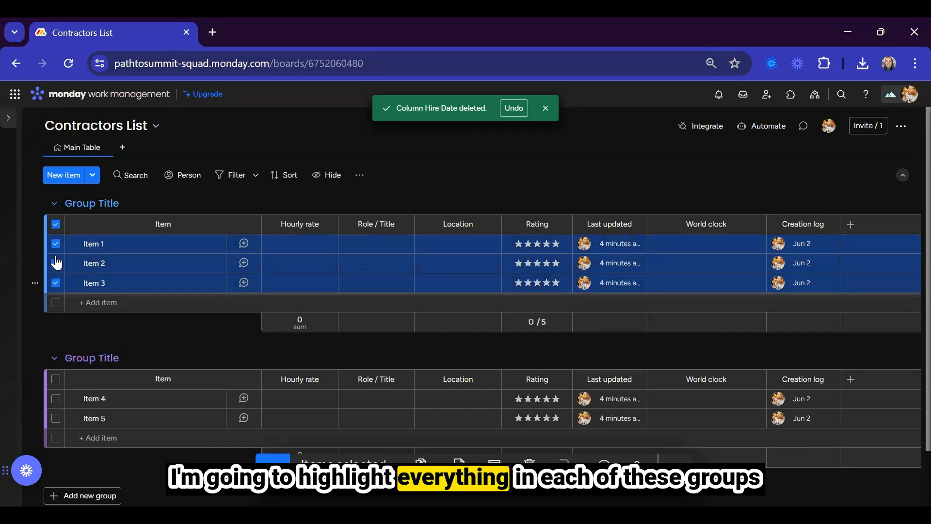
pyautogui.click(55, 380)
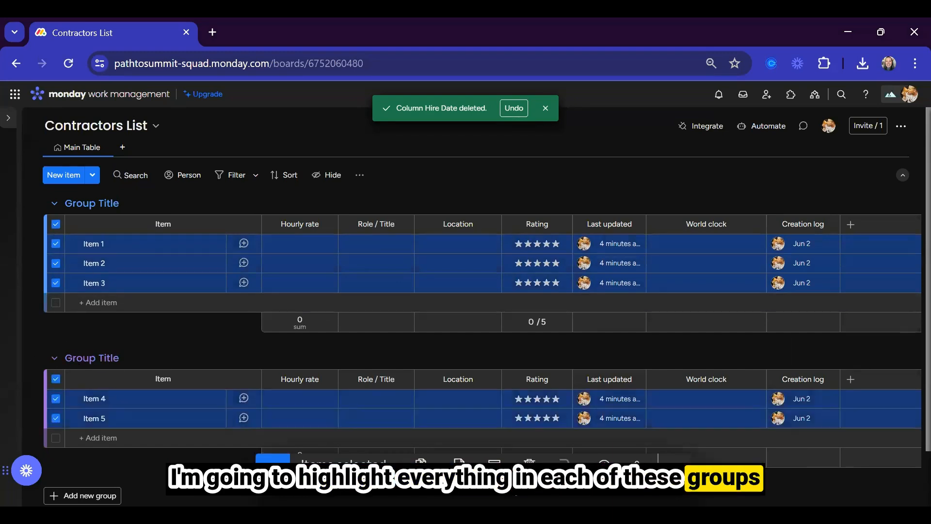
pyautogui.click(530, 461)
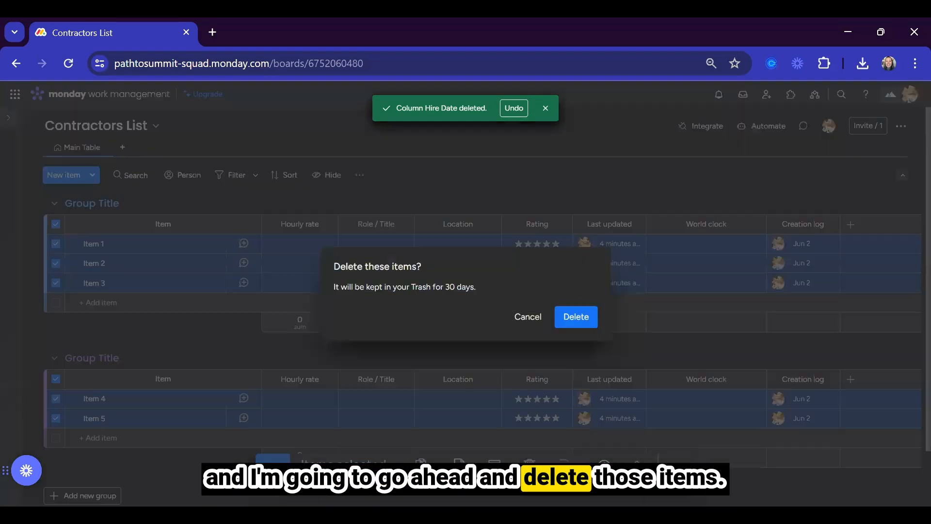
pyautogui.click(578, 318)
pyautogui.click(108, 244)
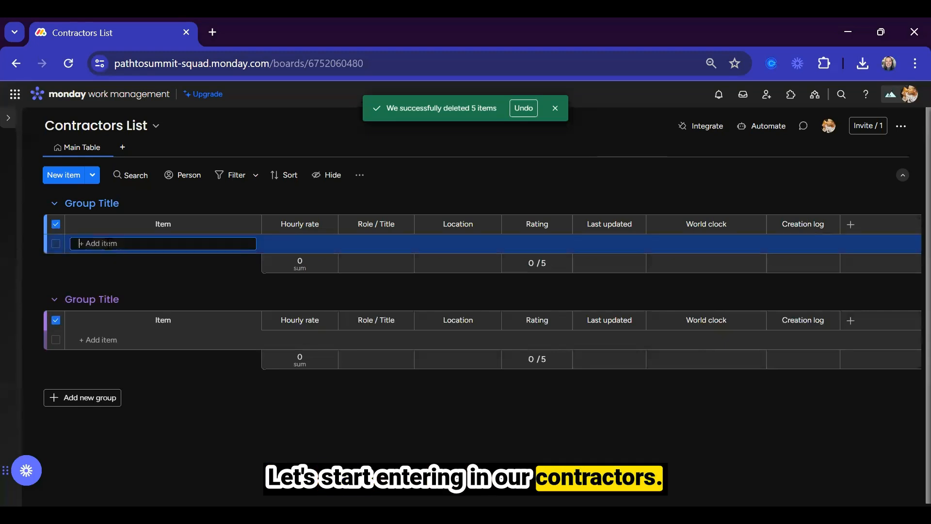
# Add a contractor item with the contractor's full name and a 225 hourly rate.
pyautogui.press('Return')
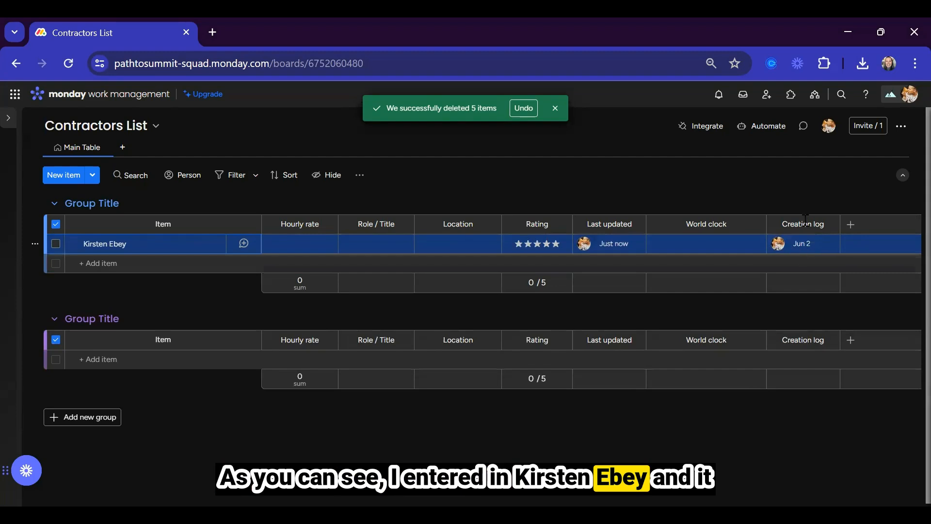
pyautogui.moveTo(811, 248)
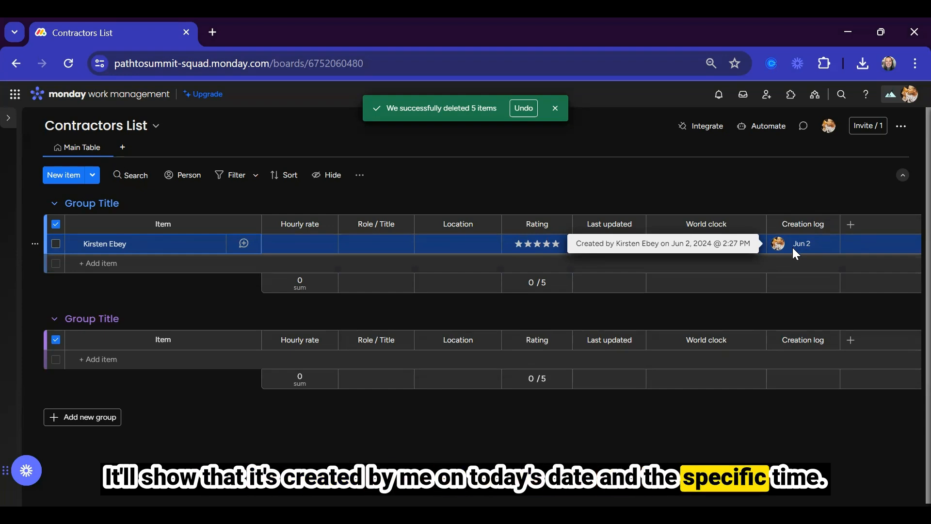
pyautogui.click(282, 250)
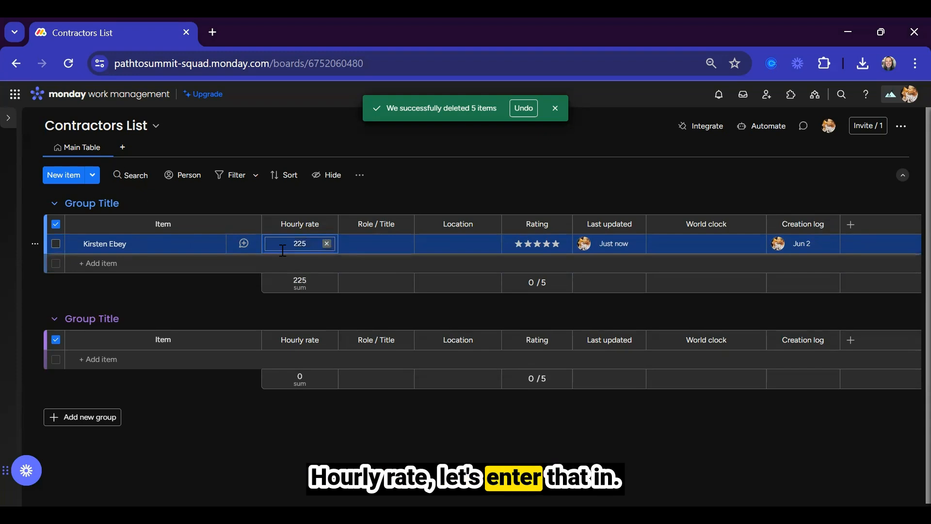
# Set the Hourly rate column unit to dollars ($).
pyautogui.click(327, 225)
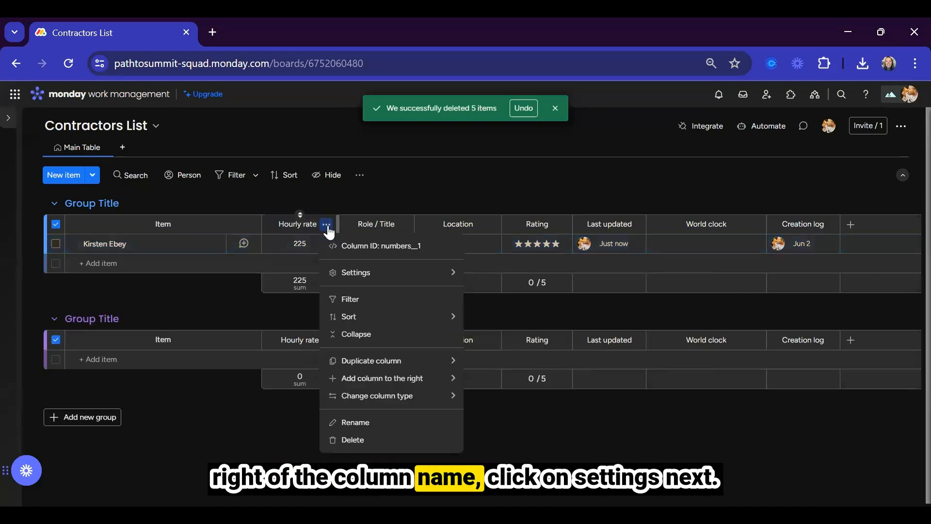
pyautogui.moveTo(386, 283)
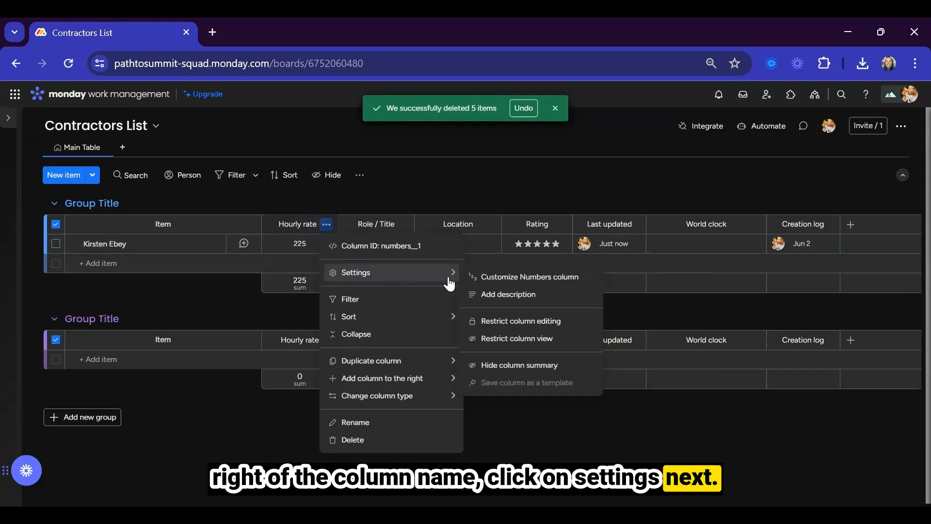
pyautogui.click(490, 279)
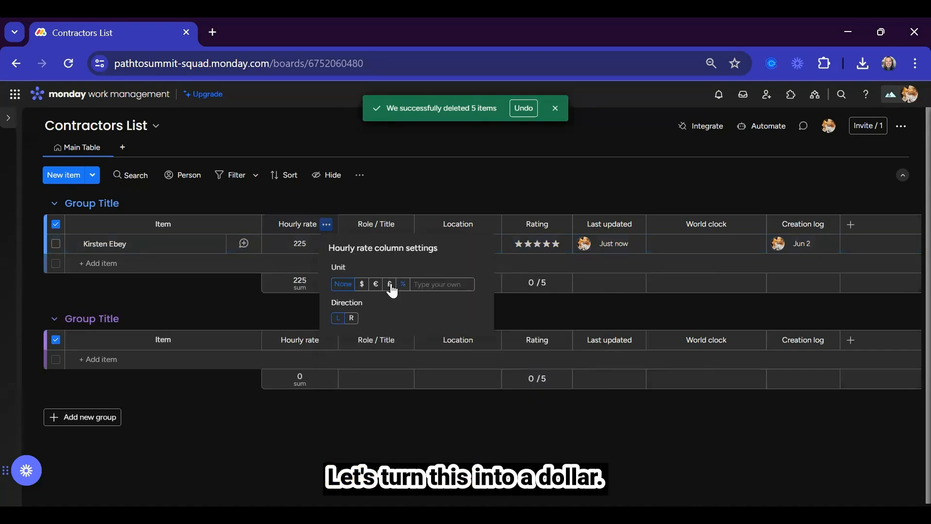
pyautogui.click(362, 285)
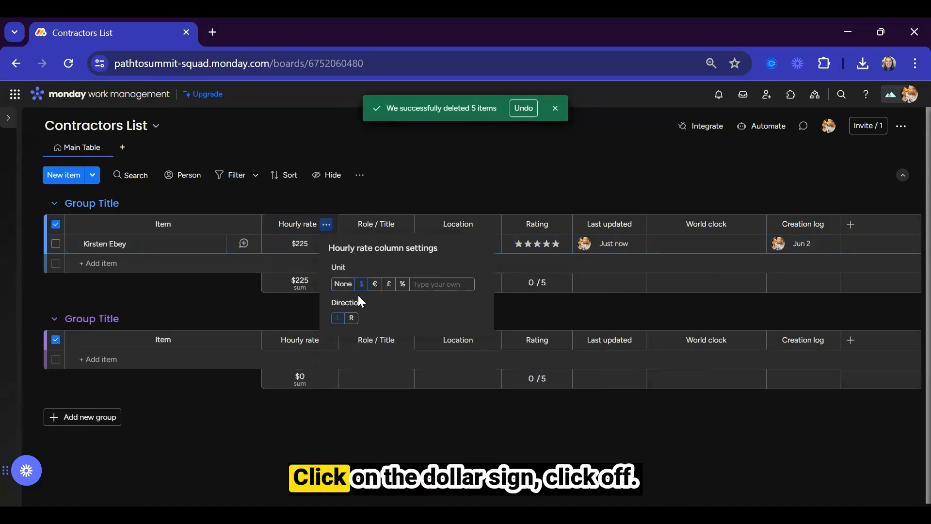
pyautogui.click(505, 195)
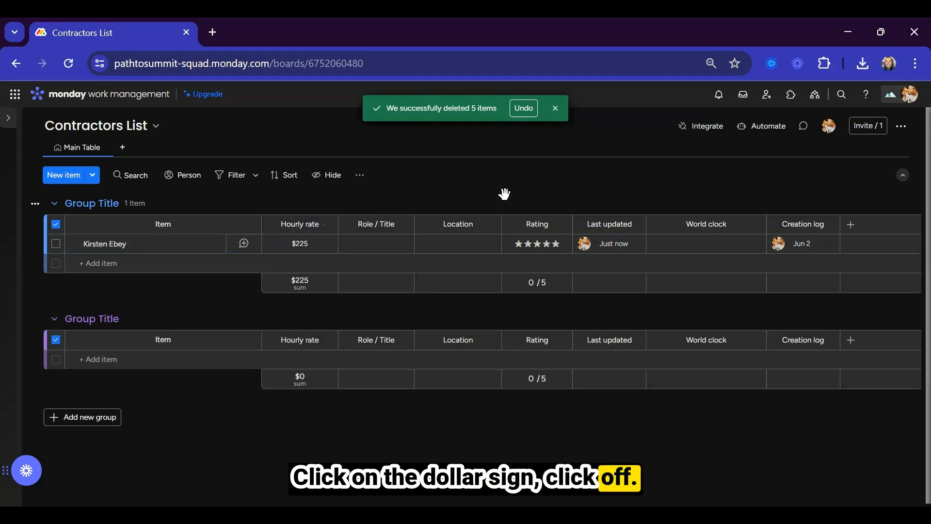
# Fill in role Project Manager, location New Orleans, five stars and US/Central time zone.
pyautogui.click(379, 244)
pyautogui.write('Project M')
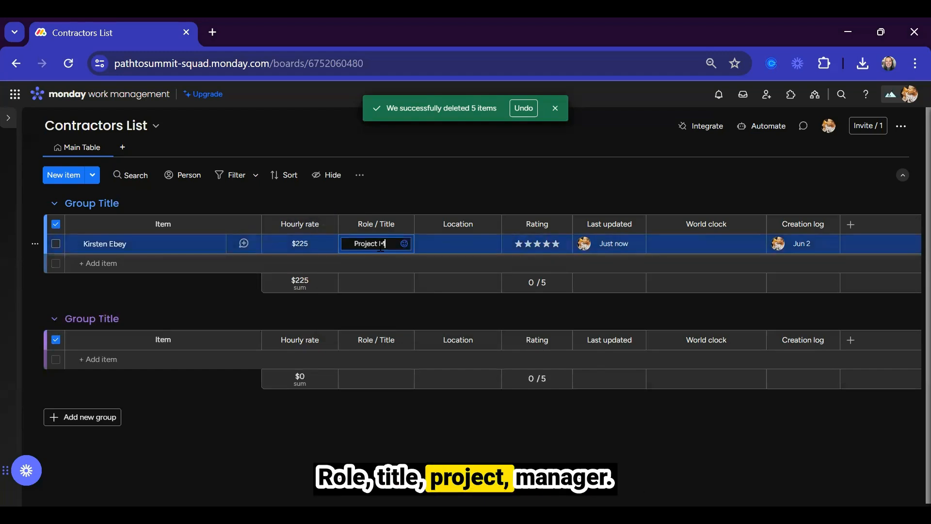
pyautogui.write('anager')
pyautogui.click(444, 244)
pyautogui.write('New')
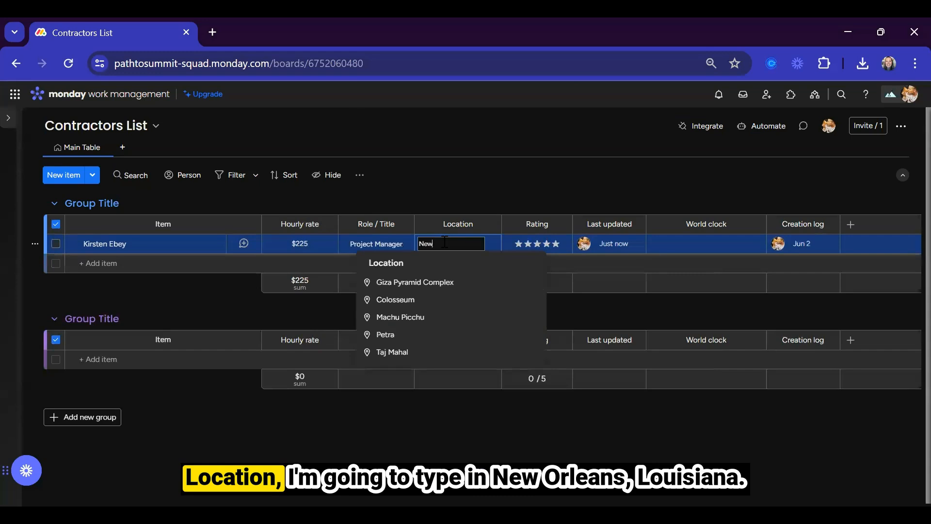
pyautogui.write(' Orleans')
pyautogui.click(415, 281)
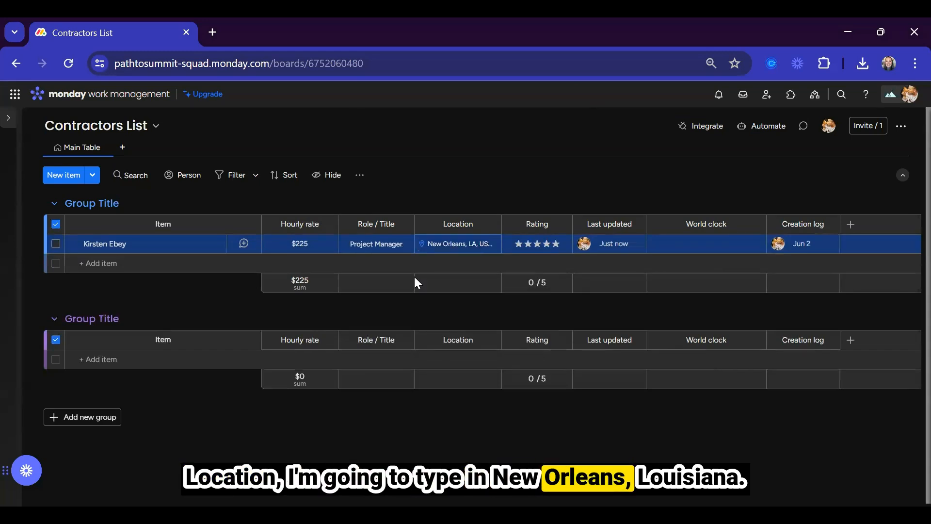
pyautogui.click(556, 244)
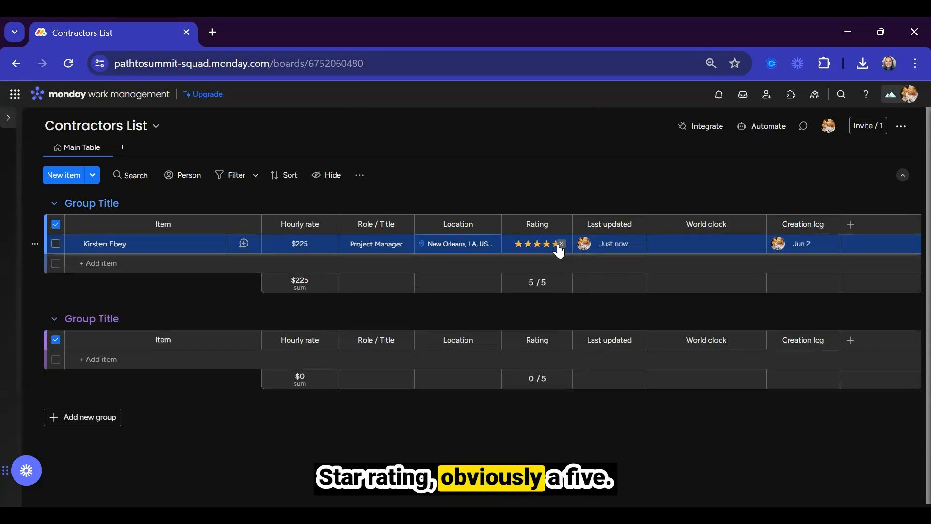
pyautogui.click(669, 244)
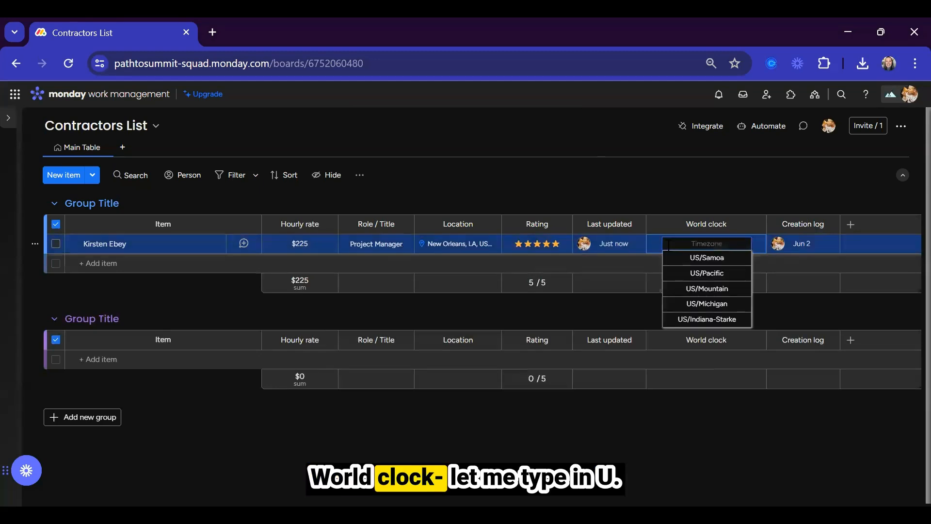
pyautogui.write('US/cen')
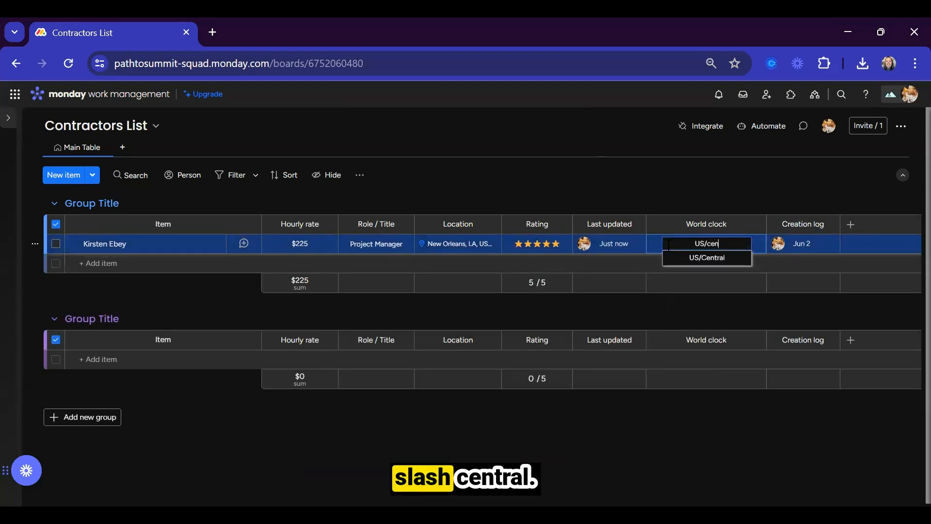
pyautogui.click(708, 260)
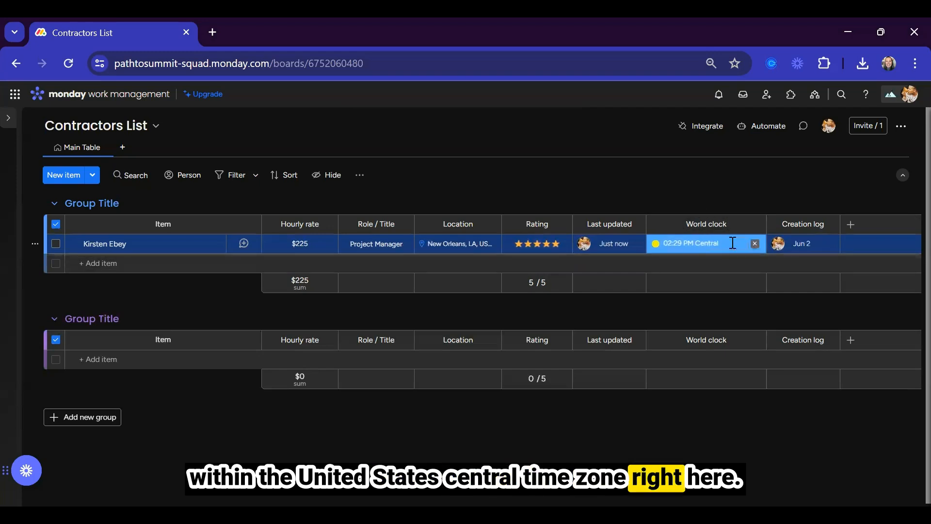
# Move Role / Title before Hourly rate and World clock before Rating.
pyautogui.moveTo(299, 222); pyautogui.dragTo(267, 226)
pyautogui.click(286, 244)
pyautogui.click(407, 256)
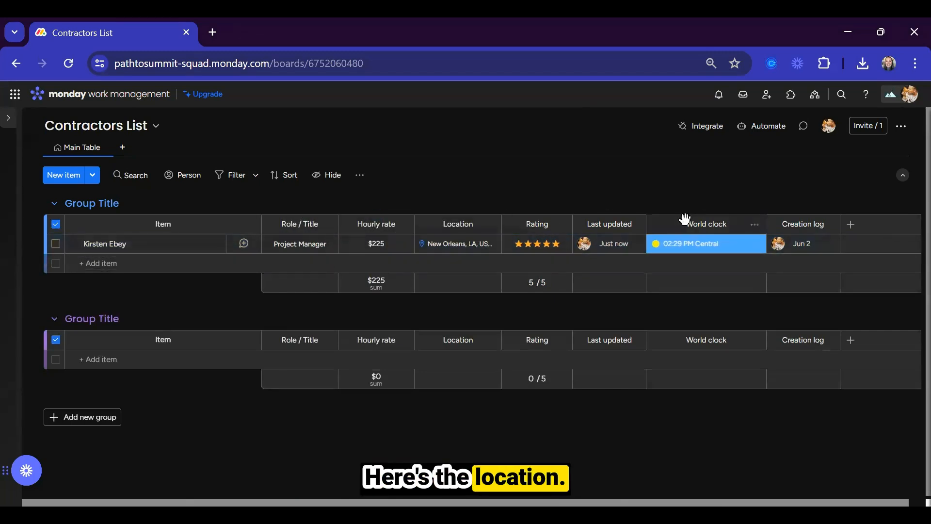
pyautogui.moveTo(668, 223); pyautogui.dragTo(516, 219)
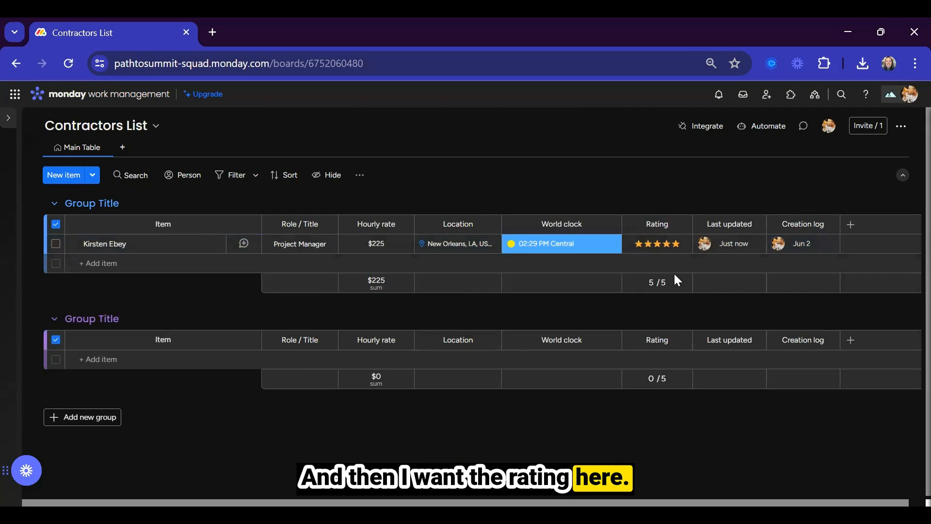
pyautogui.click(94, 263)
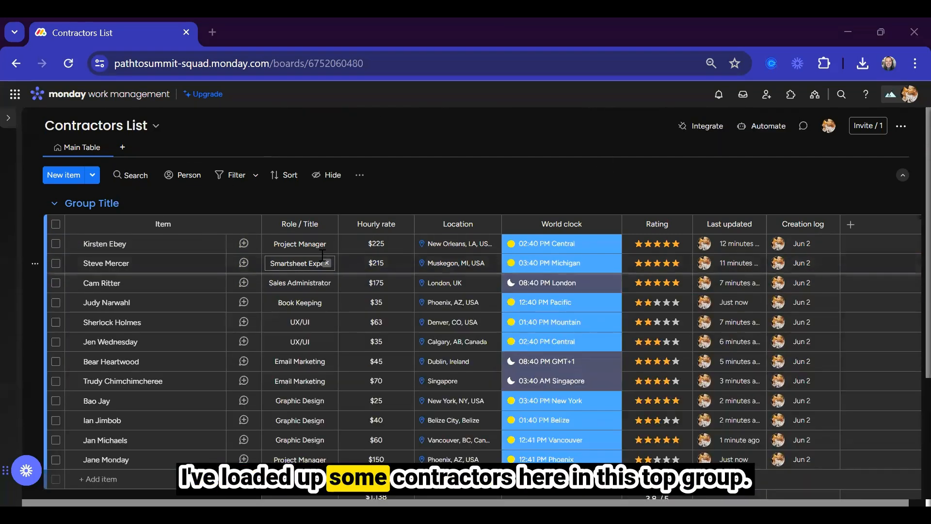
pyautogui.scroll(-3, 323, 256)
pyautogui.scroll(3, 323, 255)
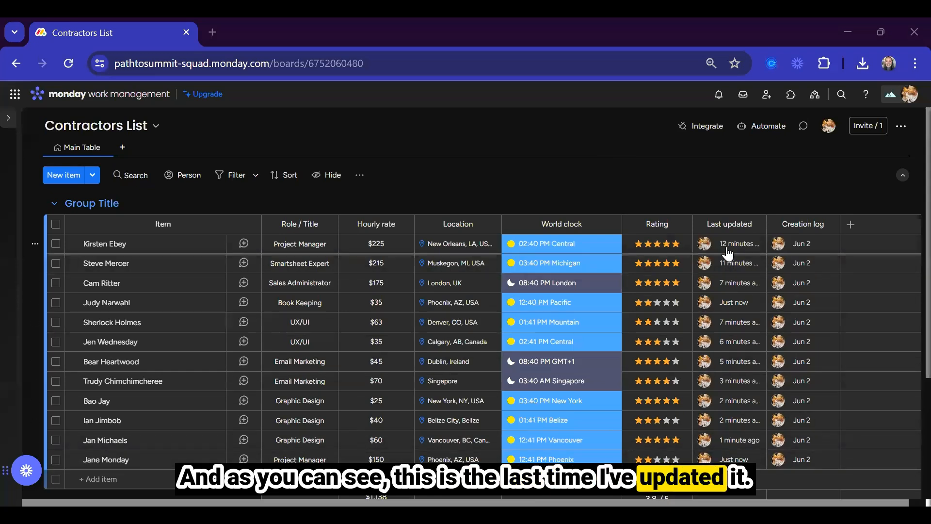
pyautogui.moveTo(728, 252)
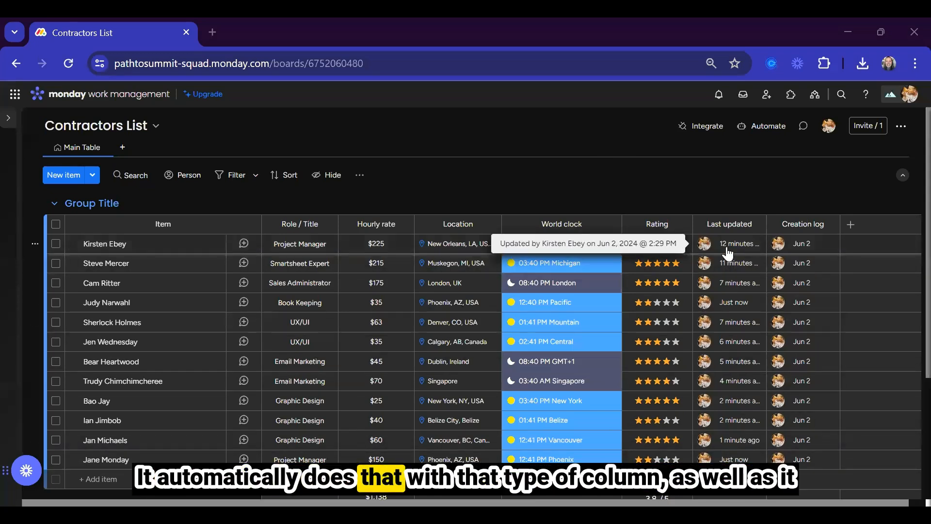
pyautogui.moveTo(813, 241)
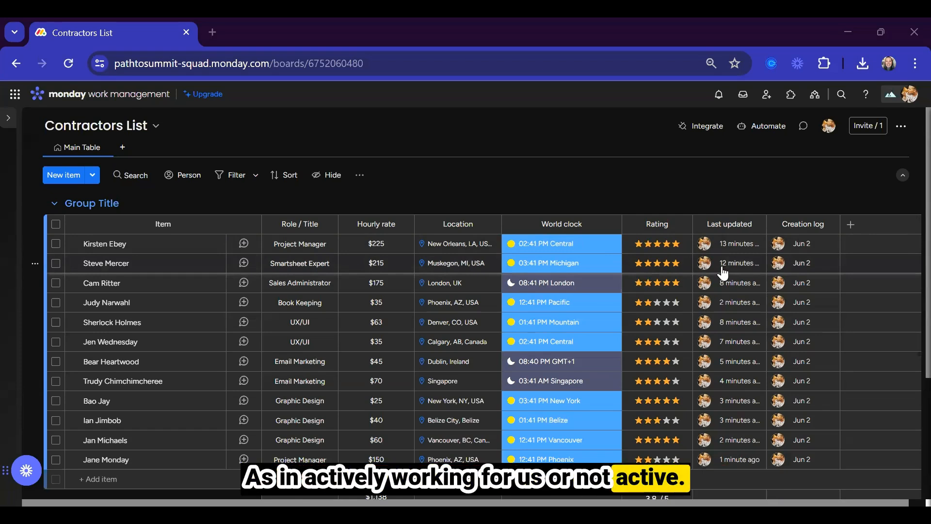
# Add a Status column to the board.
pyautogui.click(850, 226)
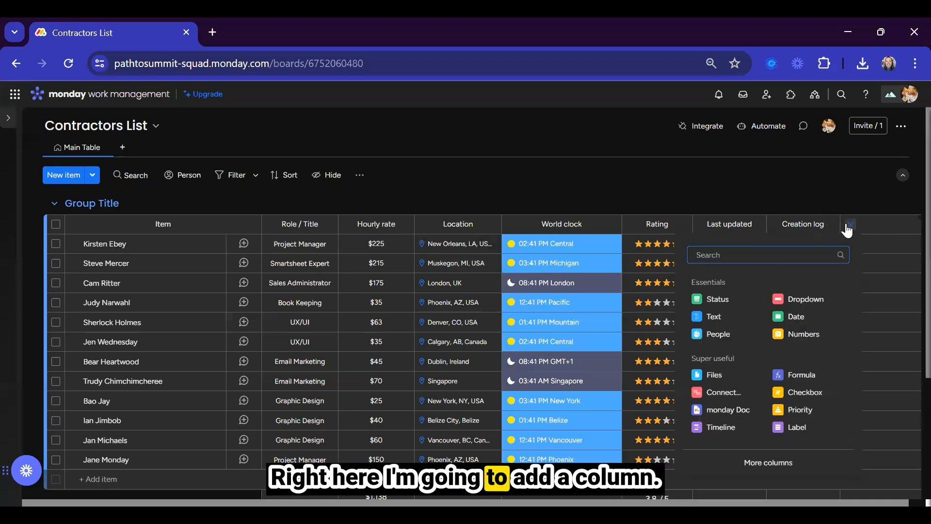
pyautogui.click(717, 301)
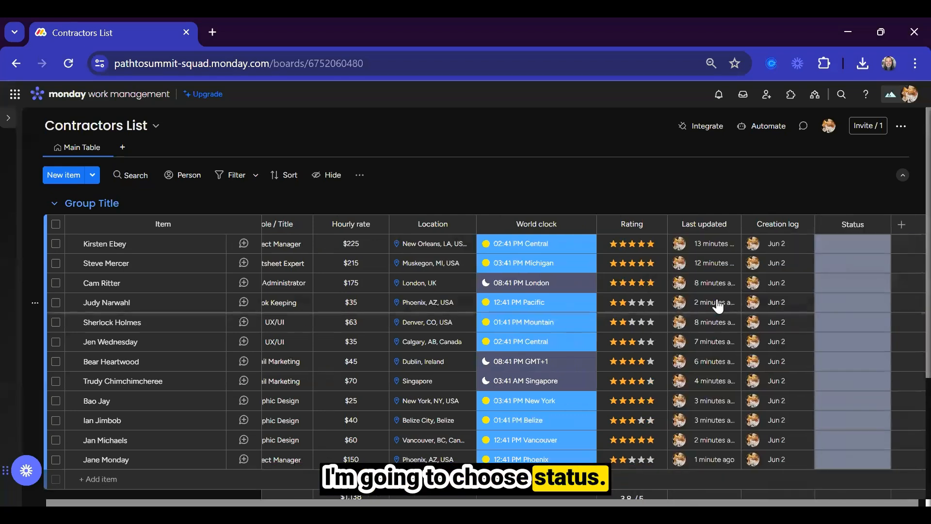
pyautogui.click(837, 246)
# Rename Status labels to Active and Inactive and delete the Working on it label.
pyautogui.click(859, 379)
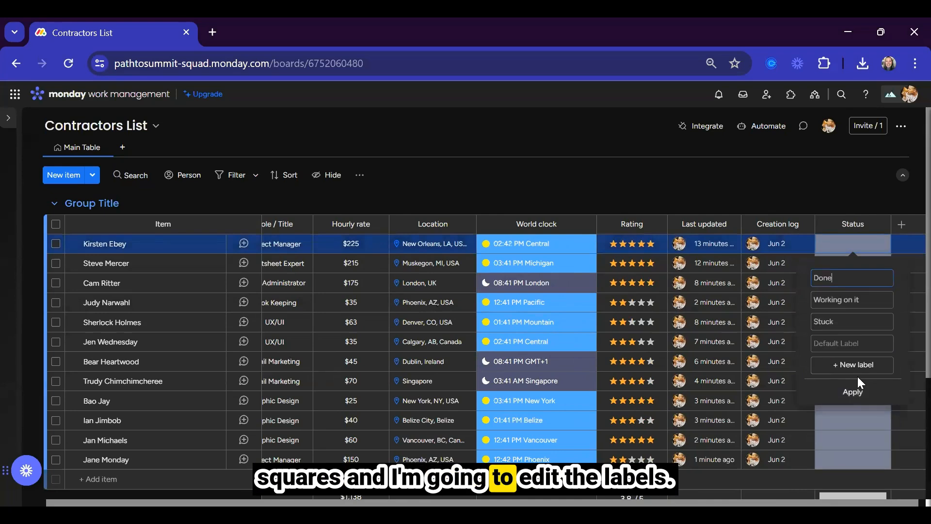
pyautogui.click(857, 281)
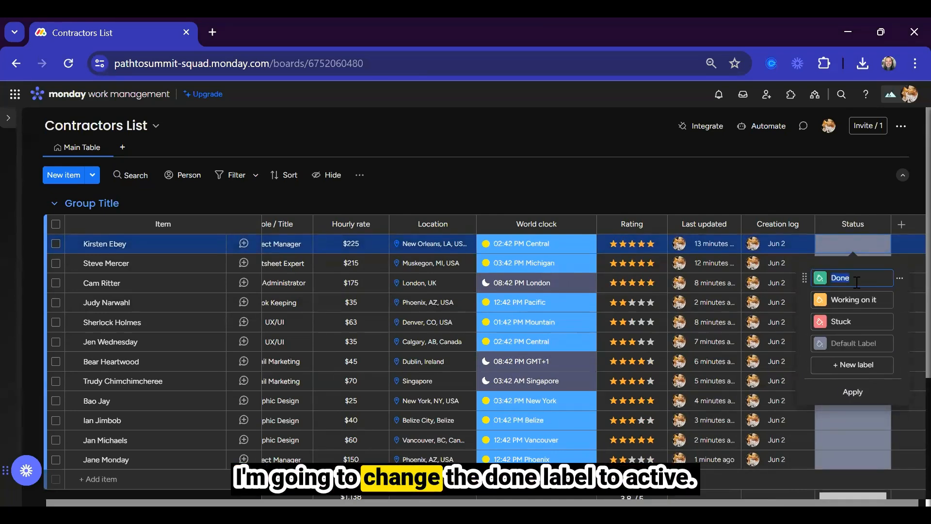
pyautogui.write('Active')
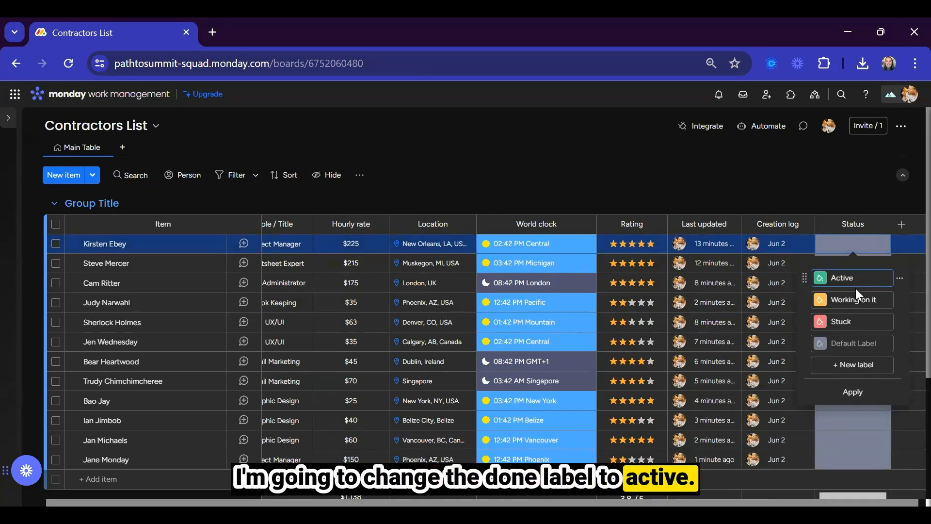
pyautogui.click(857, 323)
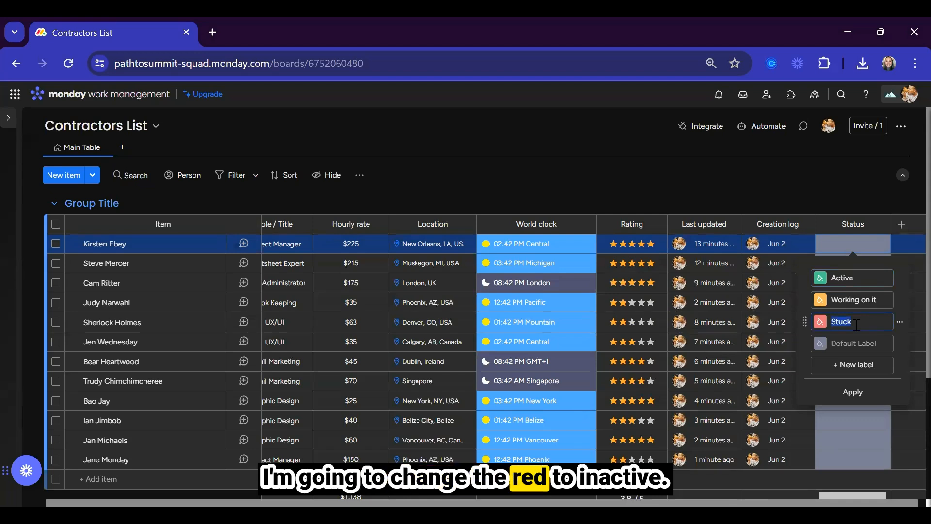
pyautogui.write('Inactive')
pyautogui.click(900, 300)
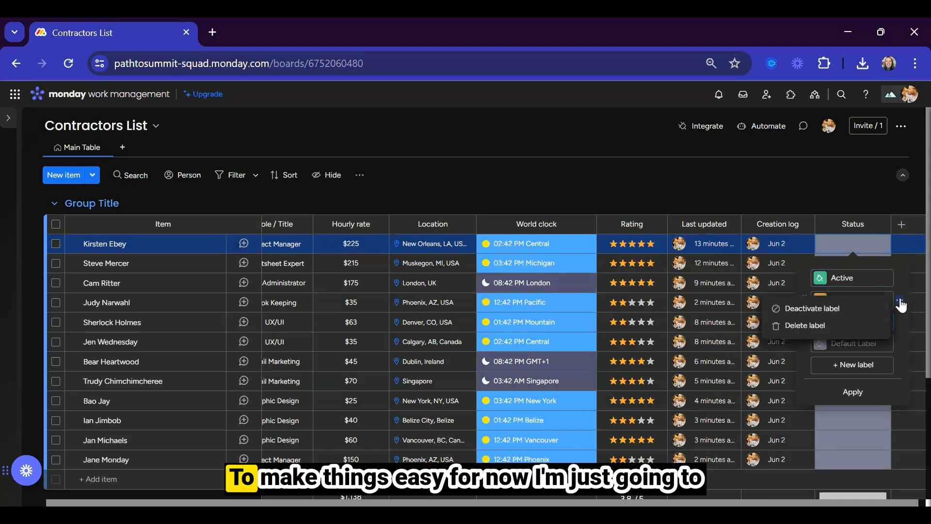
pyautogui.click(824, 326)
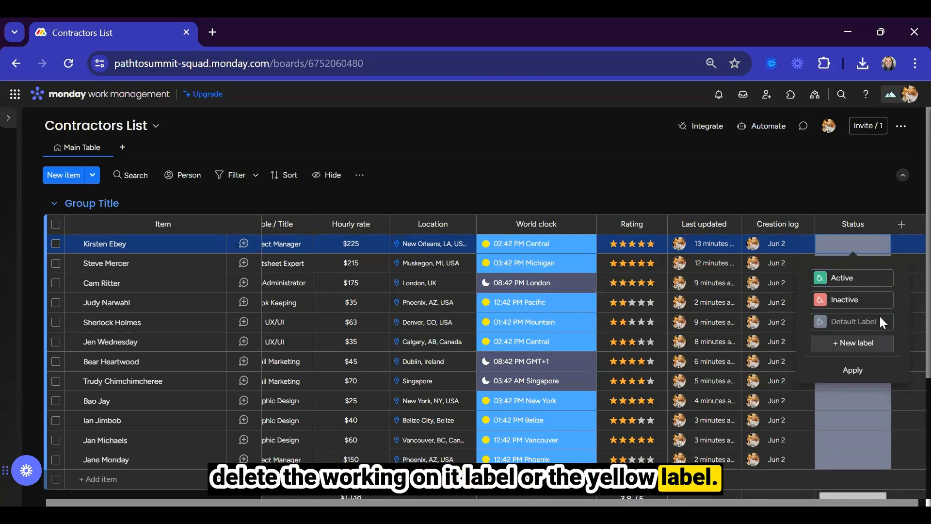
pyautogui.click(852, 197)
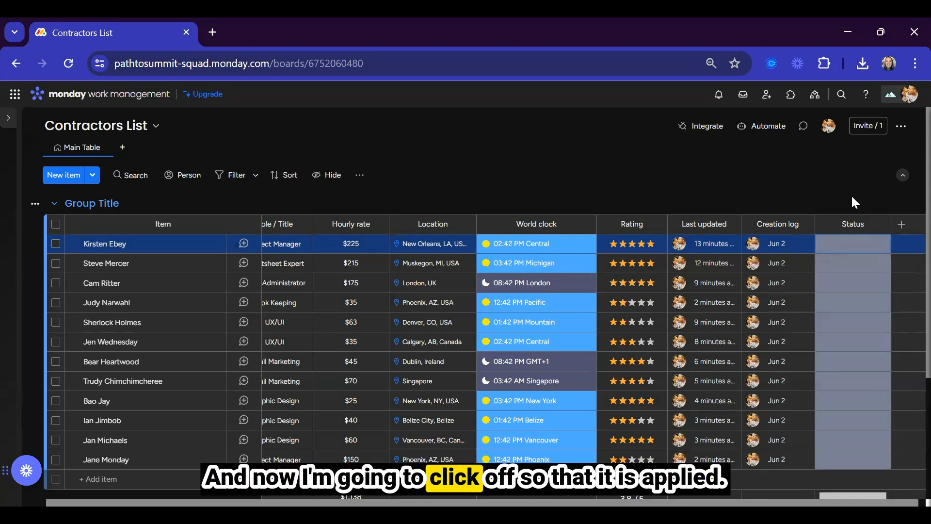
pyautogui.click(843, 249)
# Rename the first group to 'Active' and colour it green.
pyautogui.click(849, 254)
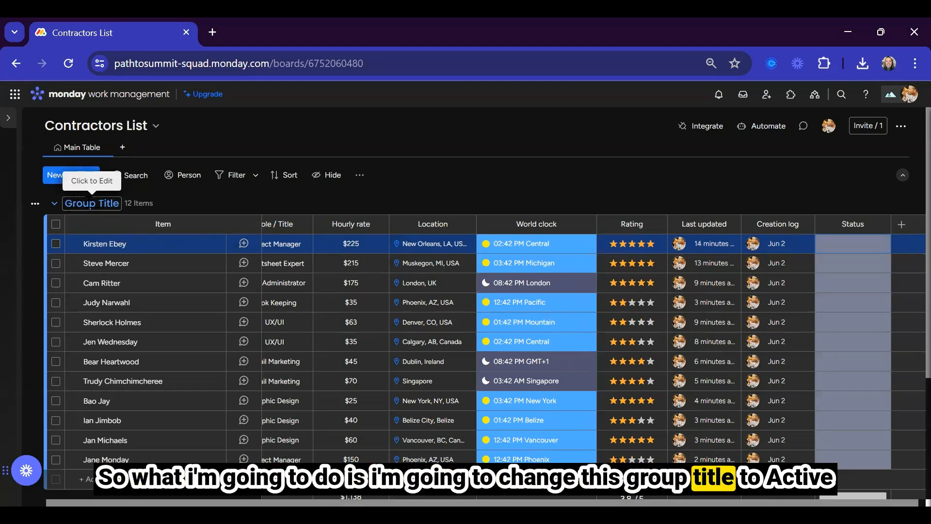
pyautogui.click(90, 202)
pyautogui.write('Active')
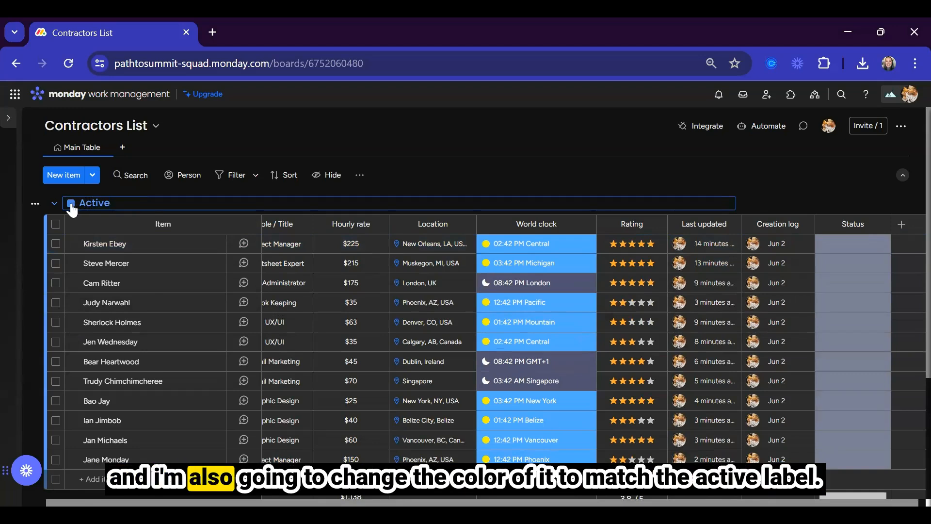
pyautogui.click(70, 202)
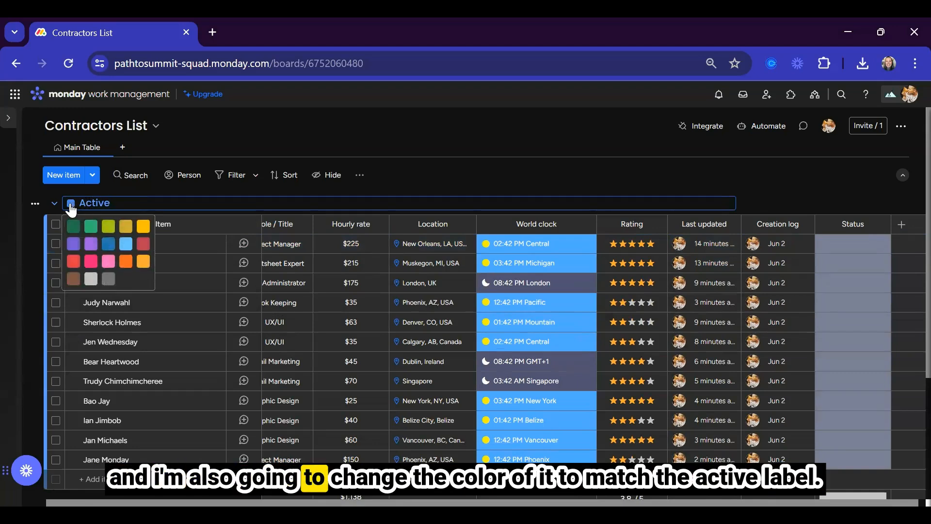
pyautogui.click(91, 228)
# Rename the status column header to 'Status'.
pyautogui.click(860, 225)
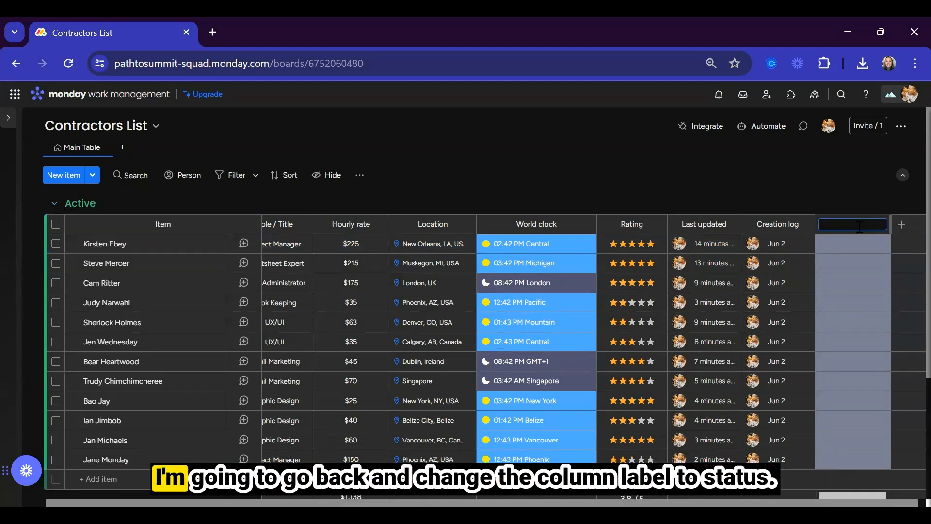
pyautogui.write('Status')
pyautogui.press('Return')
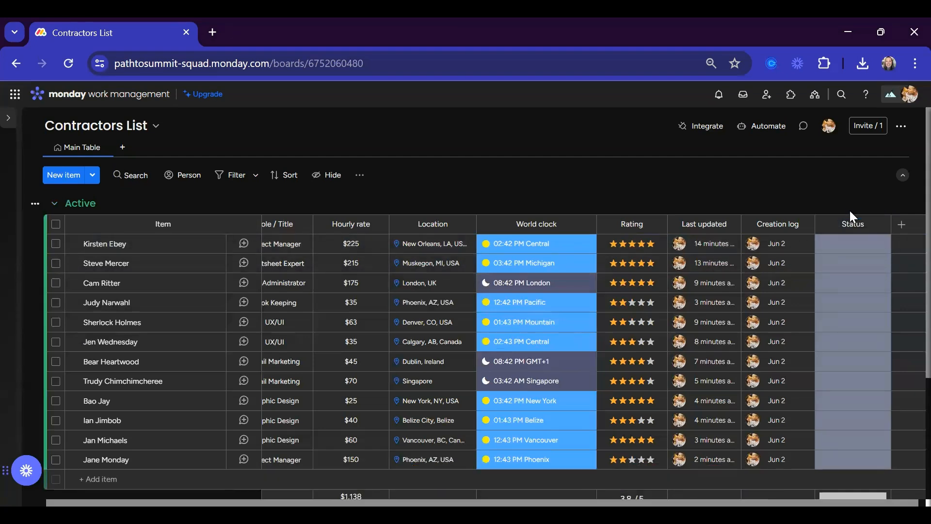
# Rename the second group to 'Inactive' and colour it red.
pyautogui.scroll(-3, 74, 217)
pyautogui.click(85, 360)
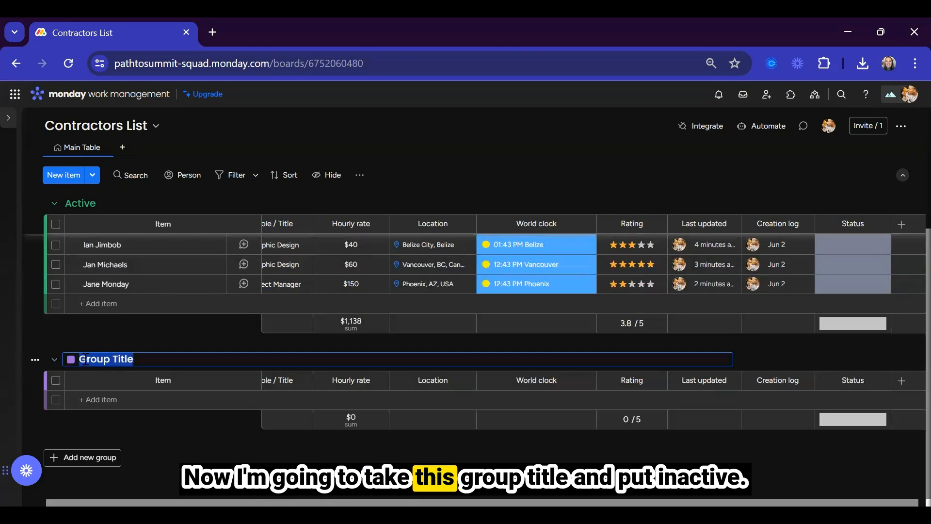
pyautogui.write('Inactive')
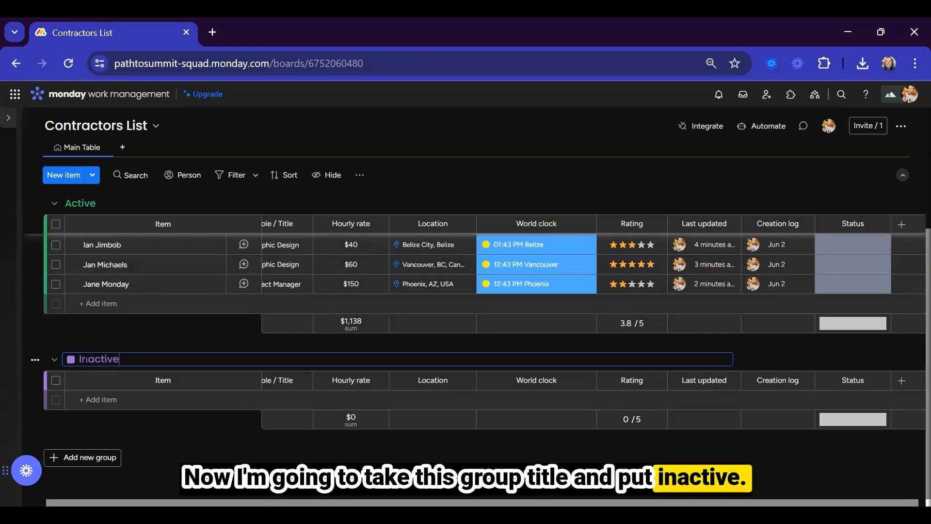
pyautogui.click(70, 360)
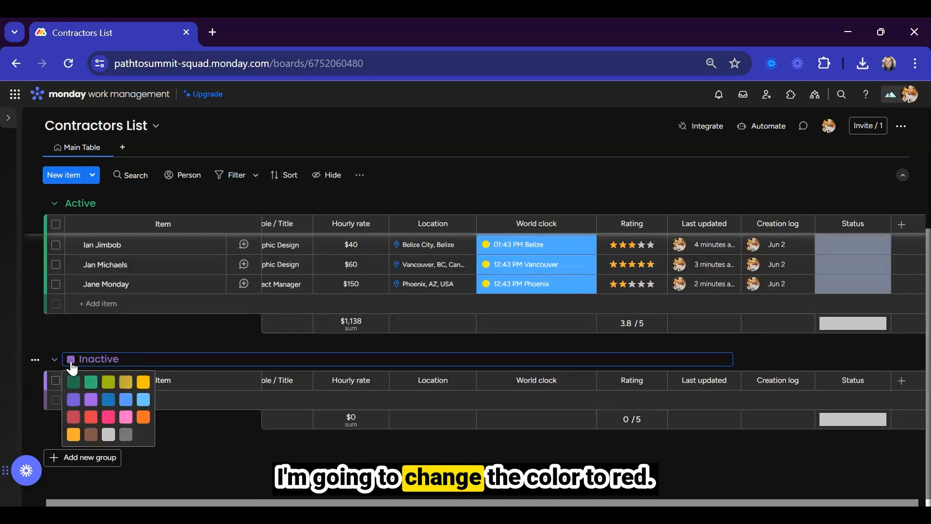
pyautogui.click(90, 424)
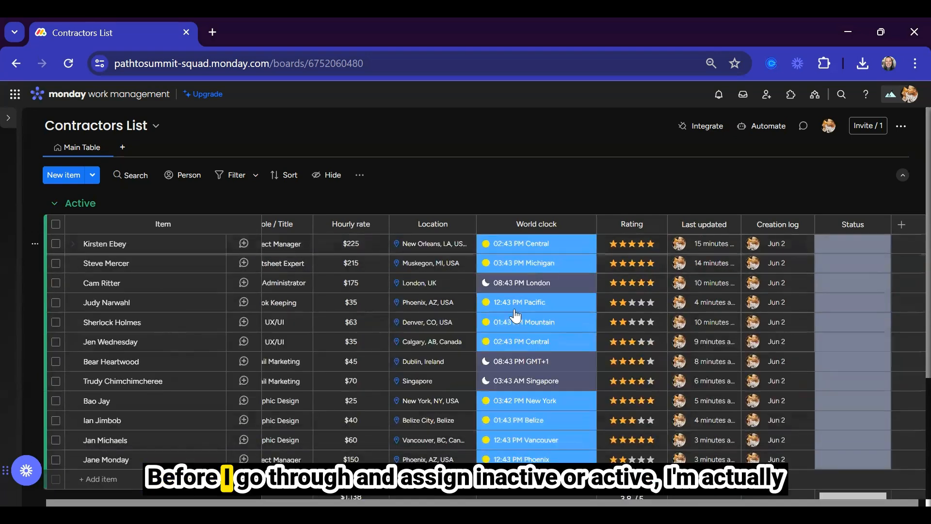
pyautogui.click(852, 243)
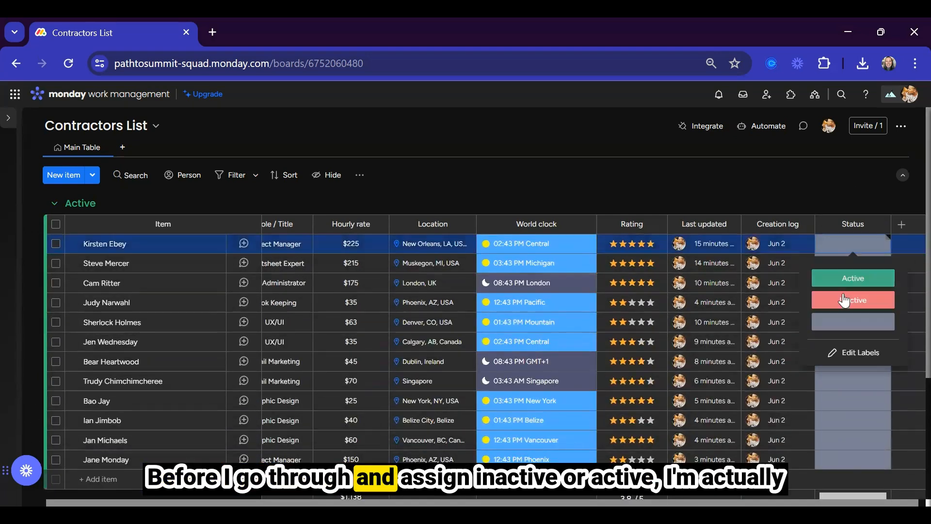
pyautogui.click(785, 191)
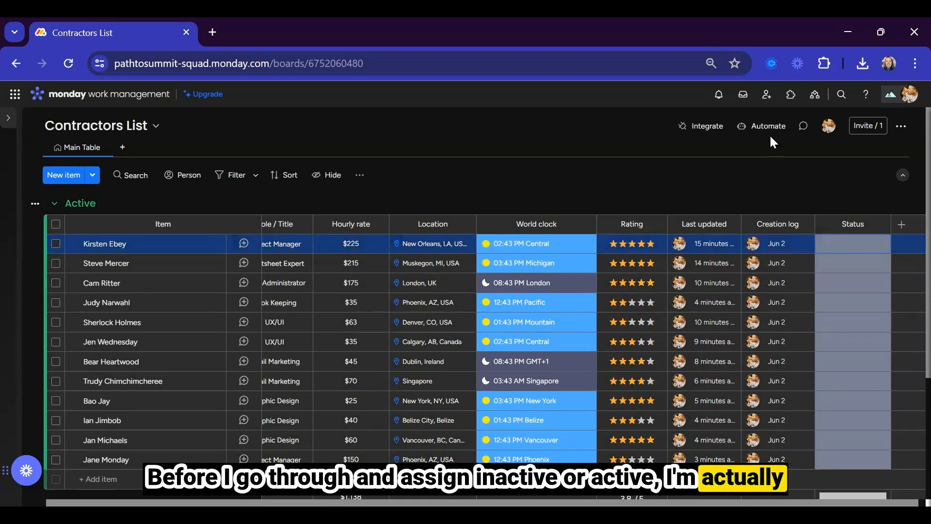
pyautogui.click(761, 125)
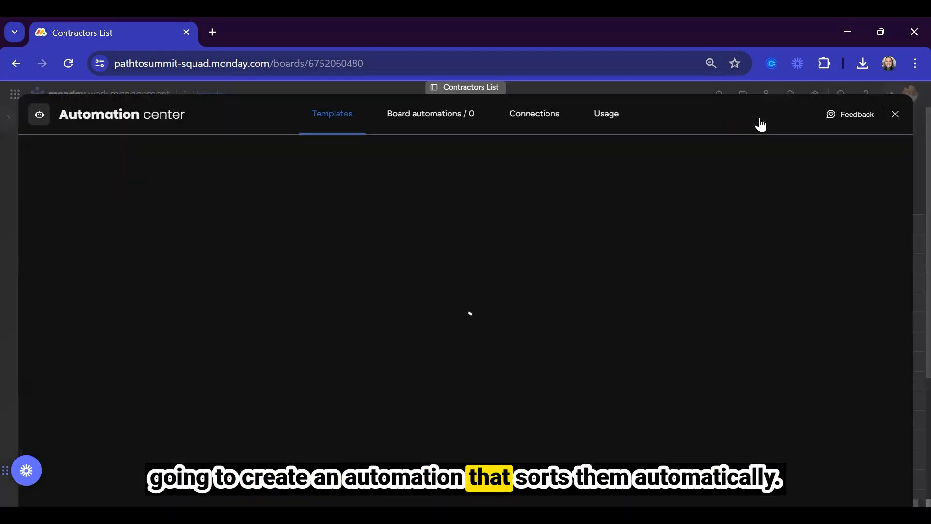
# Create a custom automation: when Status changes to Active, move the item to group Active.
pyautogui.click(439, 274)
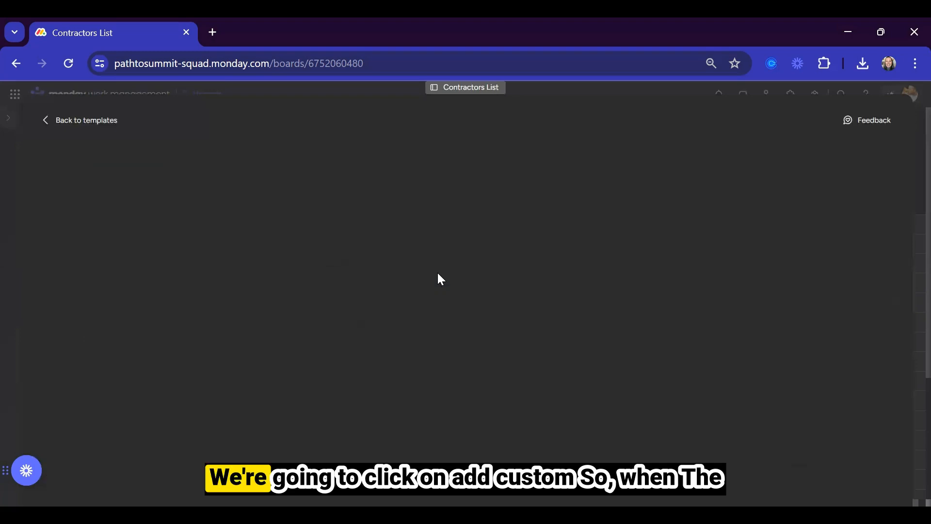
pyautogui.click(279, 196)
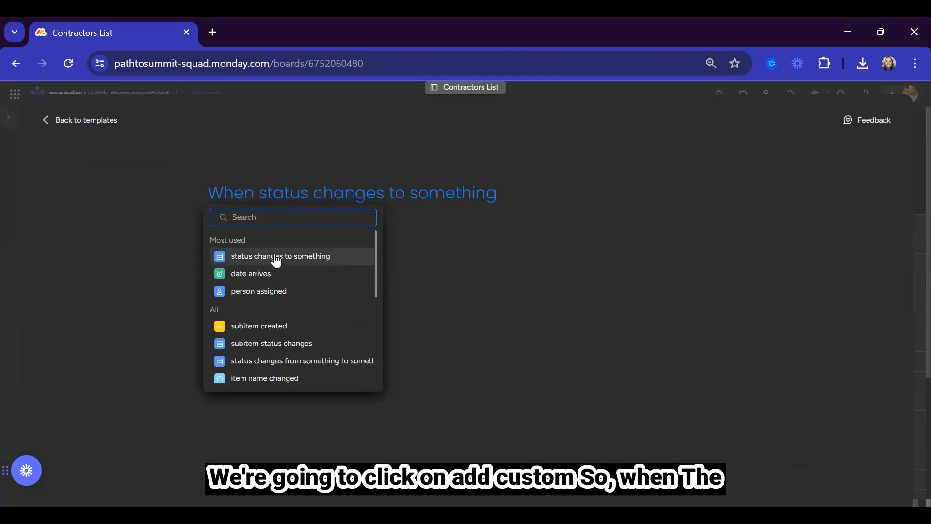
pyautogui.click(276, 257)
pyautogui.click(299, 195)
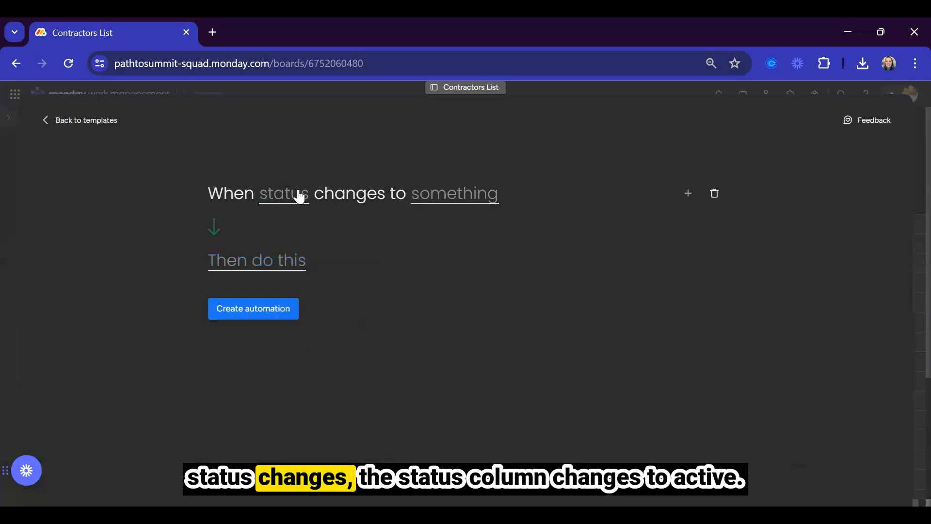
pyautogui.click(287, 237)
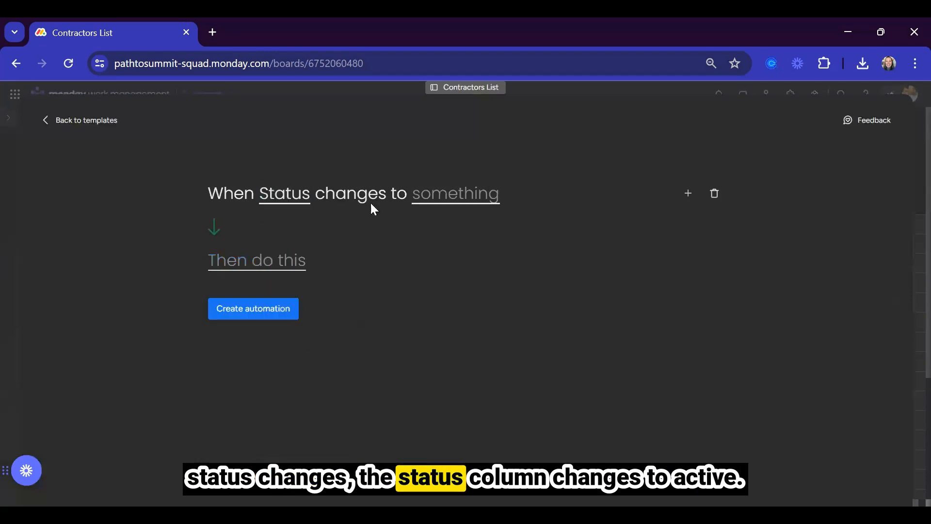
pyautogui.click(430, 202)
pyautogui.click(442, 261)
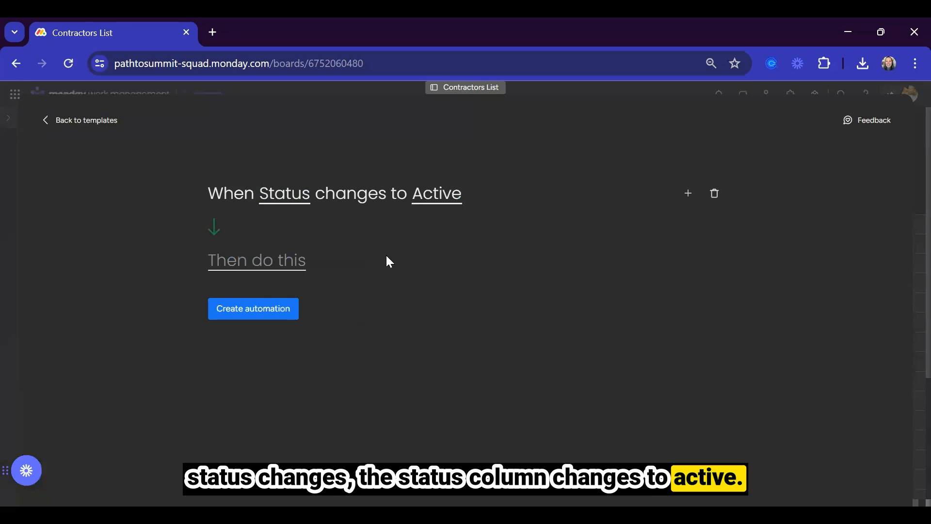
pyautogui.click(280, 266)
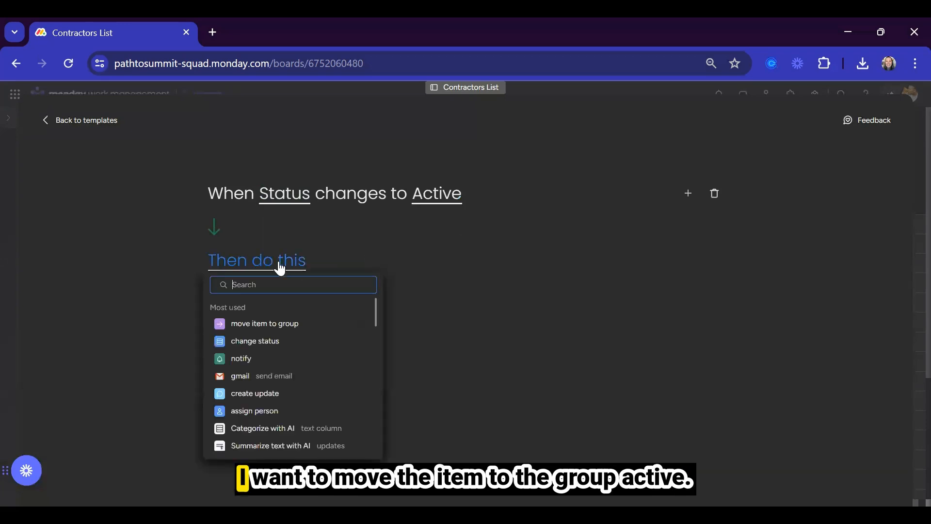
pyautogui.click(266, 323)
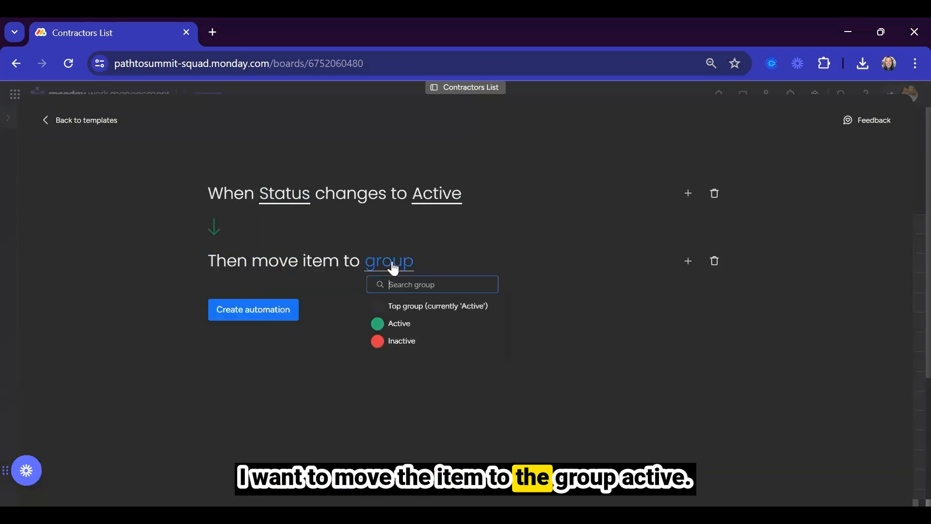
pyautogui.click(397, 323)
pyautogui.click(262, 315)
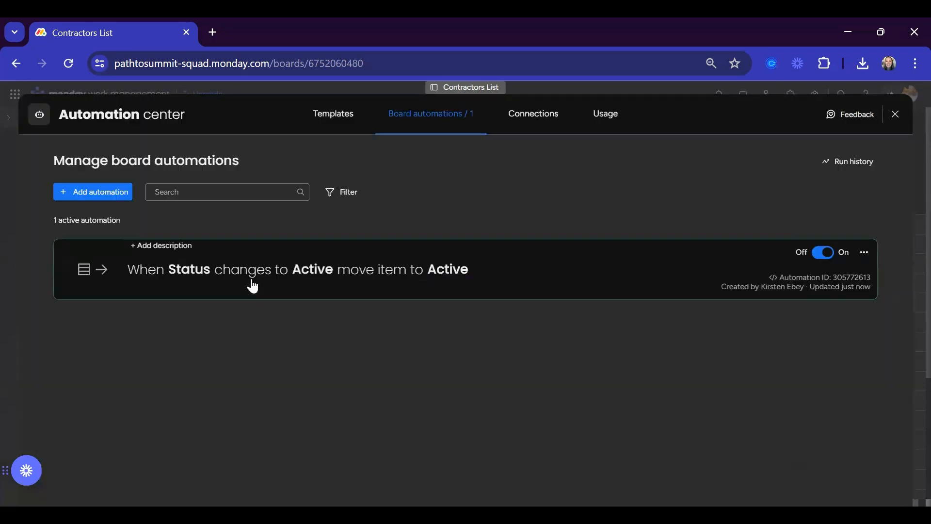
# Name the automation 'Status = Active, move to Active Group'.
pyautogui.click(176, 243)
pyautogui.write('Status')
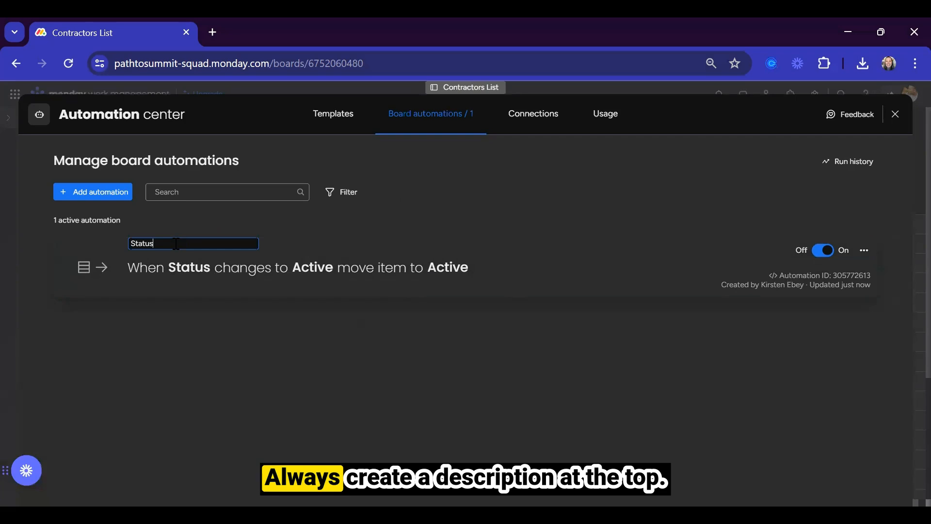
pyautogui.write(' =')
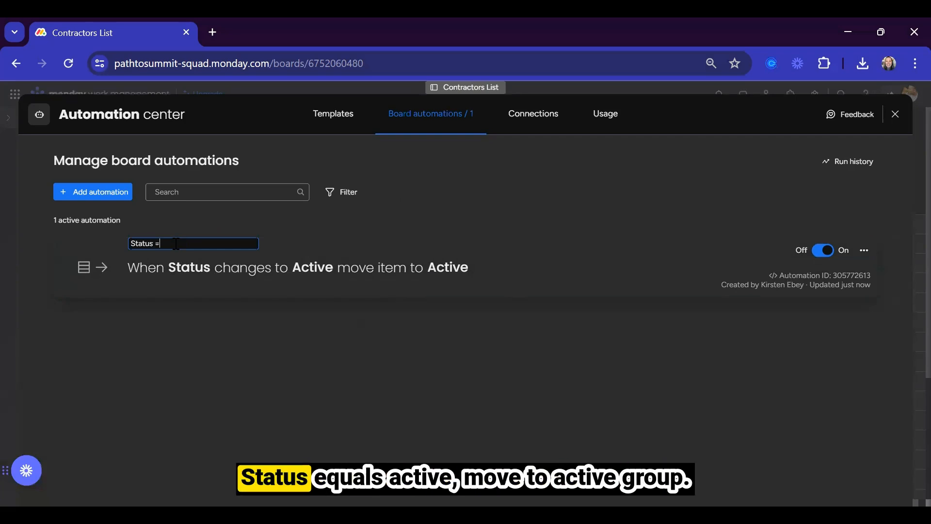
pyautogui.write(' Active, move to')
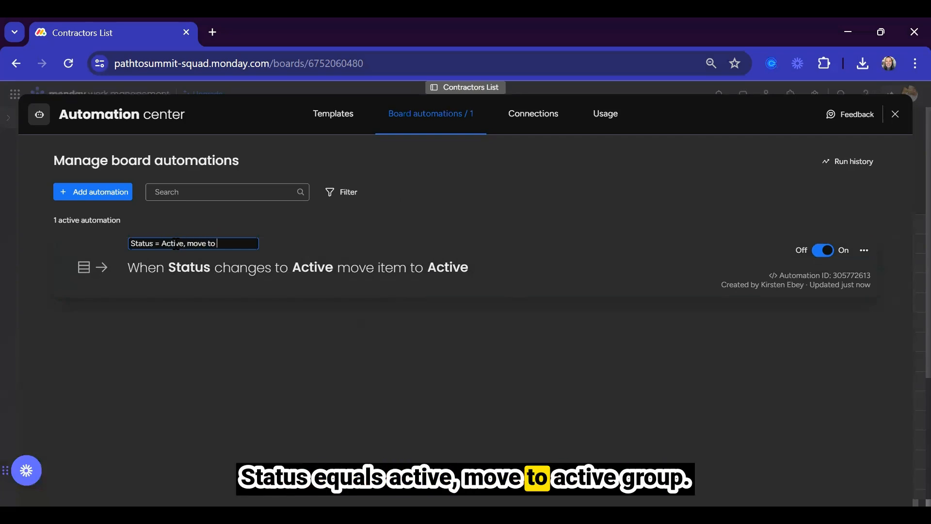
pyautogui.write(' Active Group')
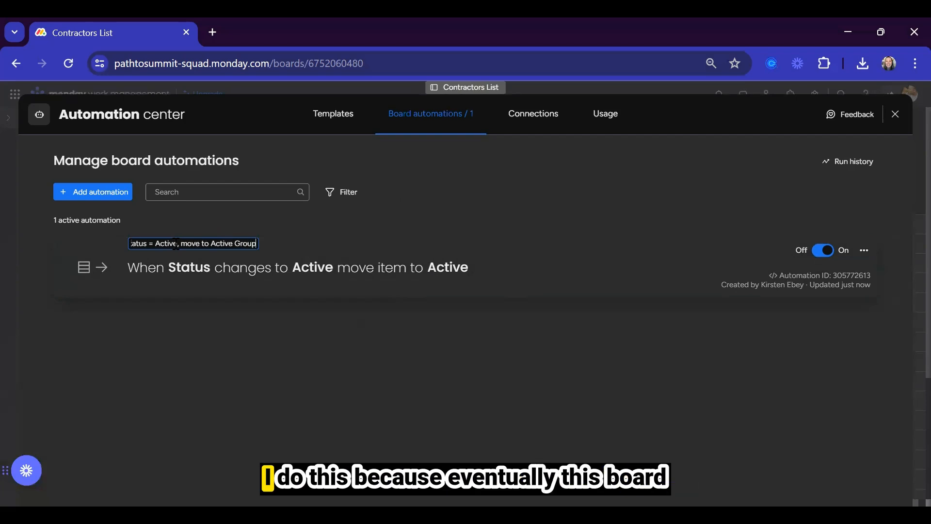
pyautogui.press('Return')
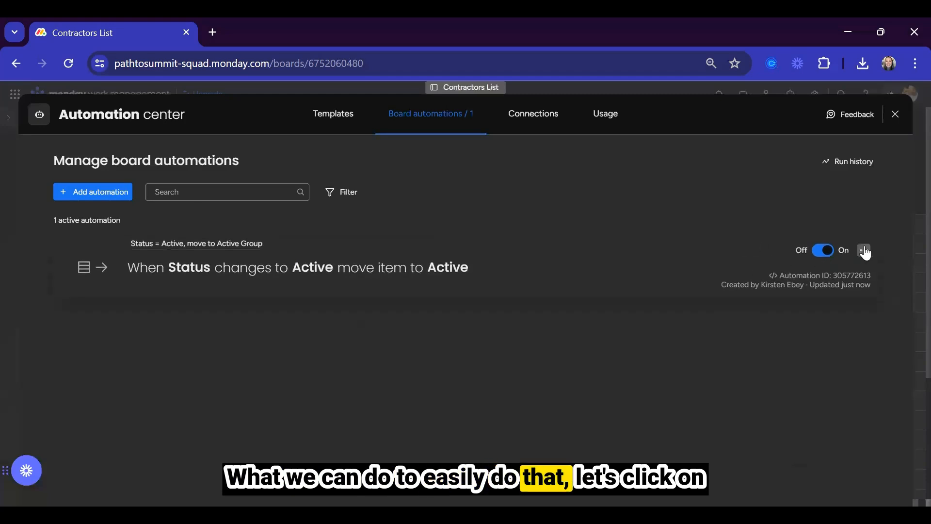
pyautogui.click(865, 251)
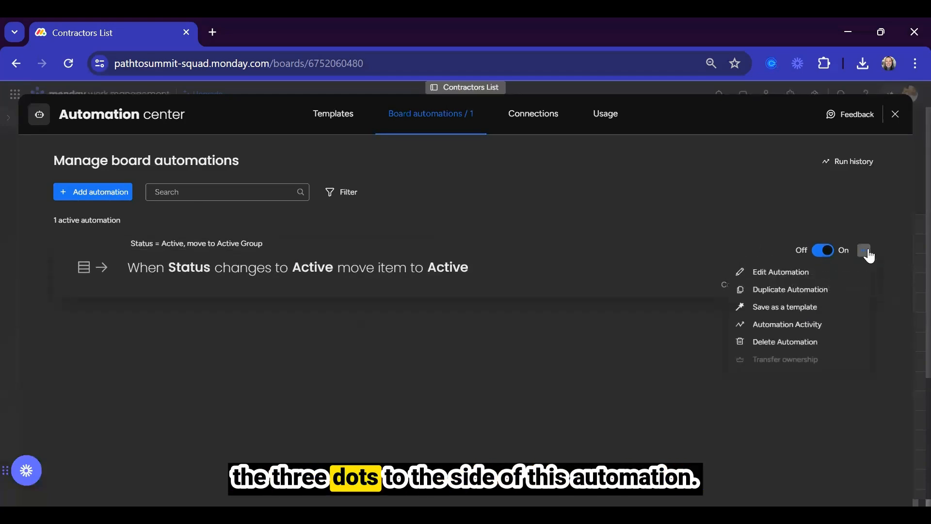
# Duplicate the existing automation so it moves items to the Inactive group when Status becomes Inactive.
pyautogui.click(789, 289)
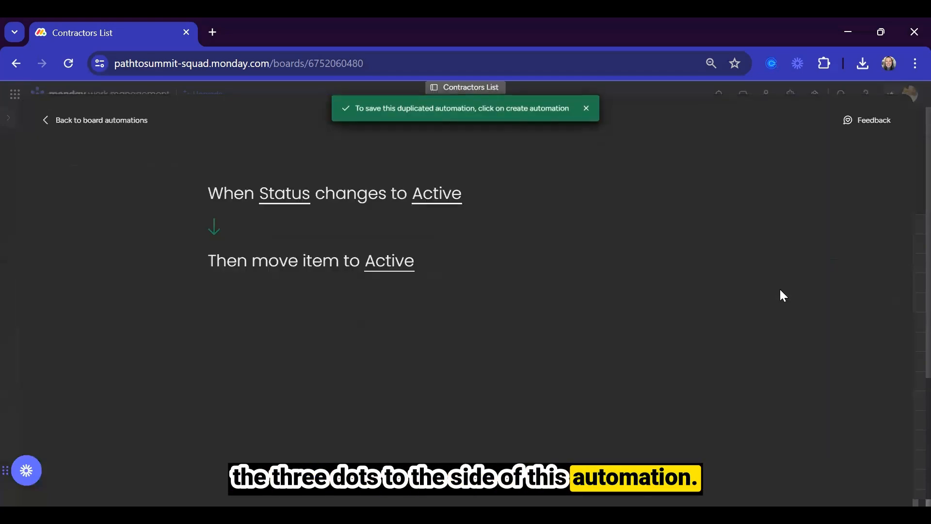
pyautogui.click(436, 194)
pyautogui.click(441, 281)
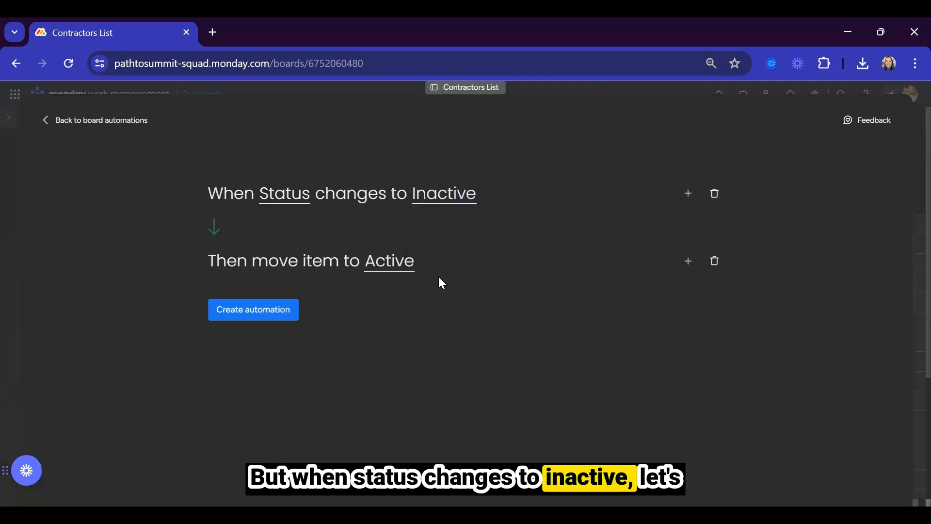
pyautogui.click(393, 272)
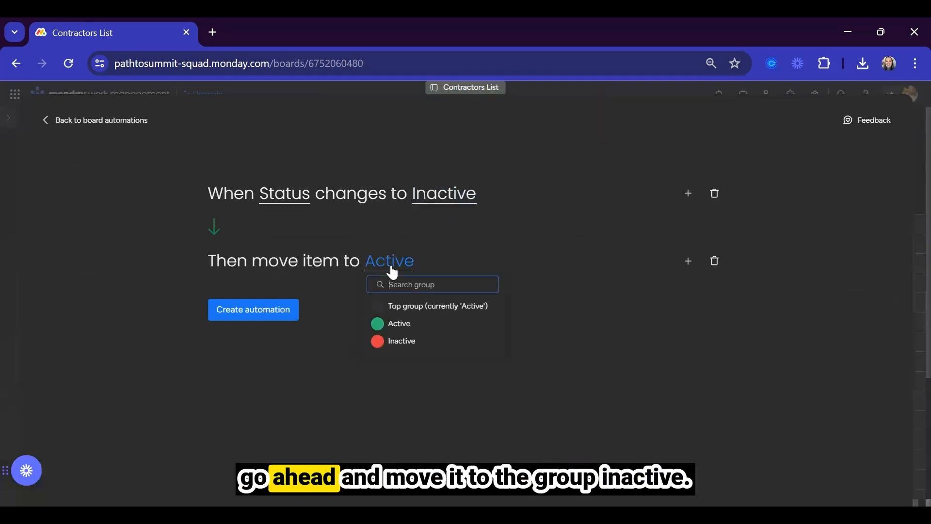
pyautogui.click(392, 338)
pyautogui.click(249, 312)
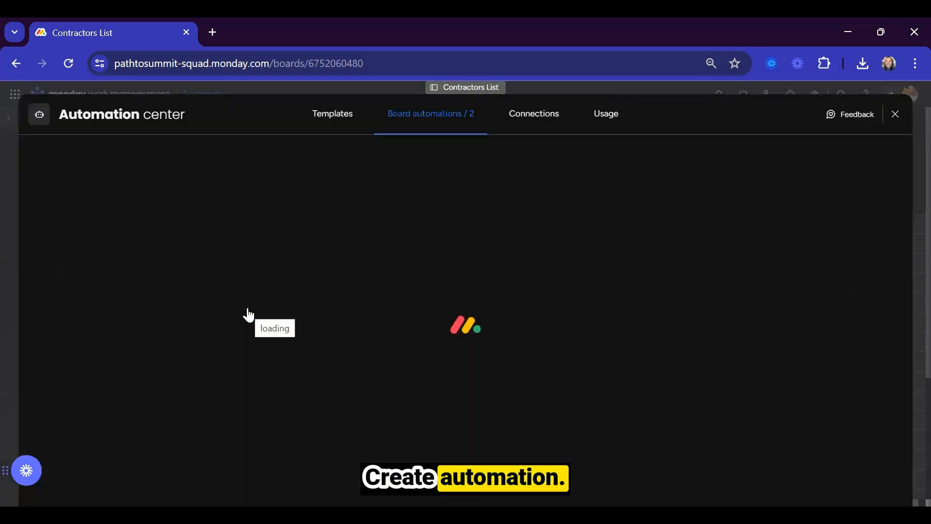
# Describe the new automation as 'Status = Inactive, move to Inactive Group'.
pyautogui.click(221, 314)
pyautogui.hotkey('ctrl', 'c')
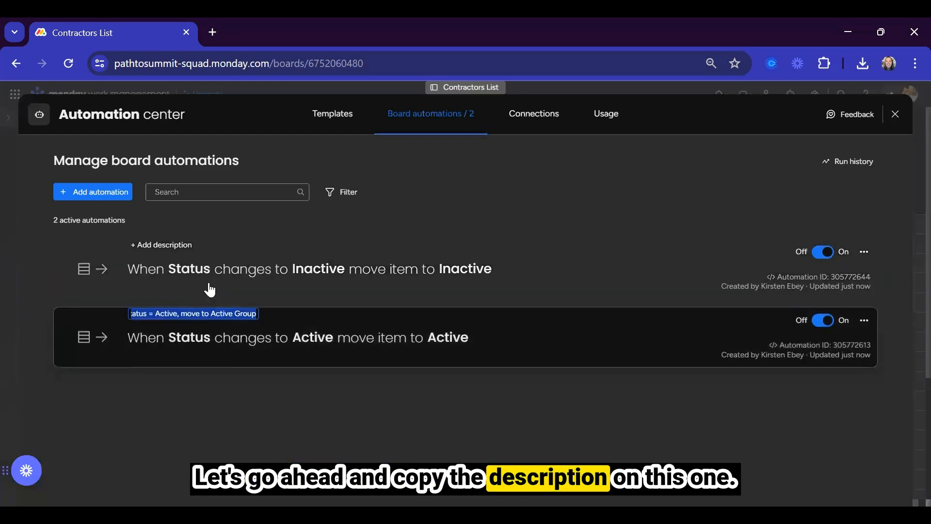
pyautogui.click(171, 243)
pyautogui.hotkey('ctrl', 'v')
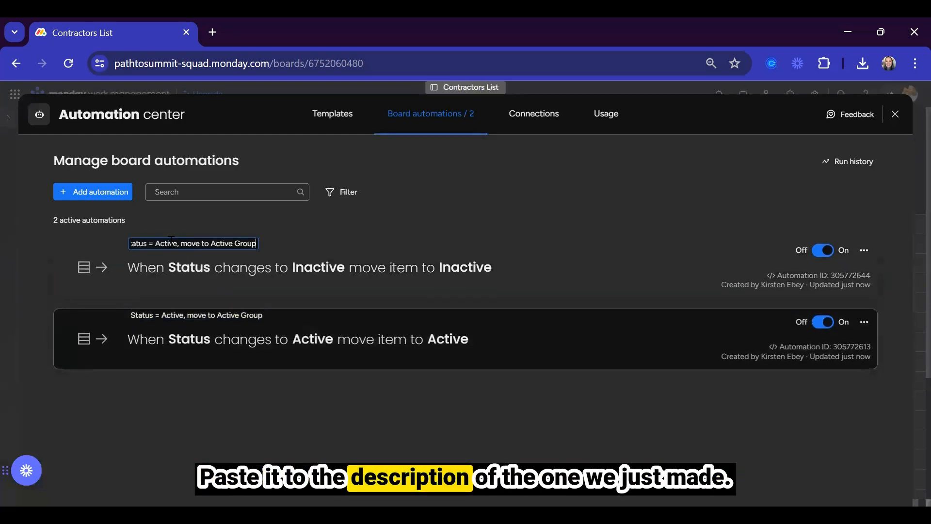
pyautogui.click(156, 243)
pyautogui.write('In')
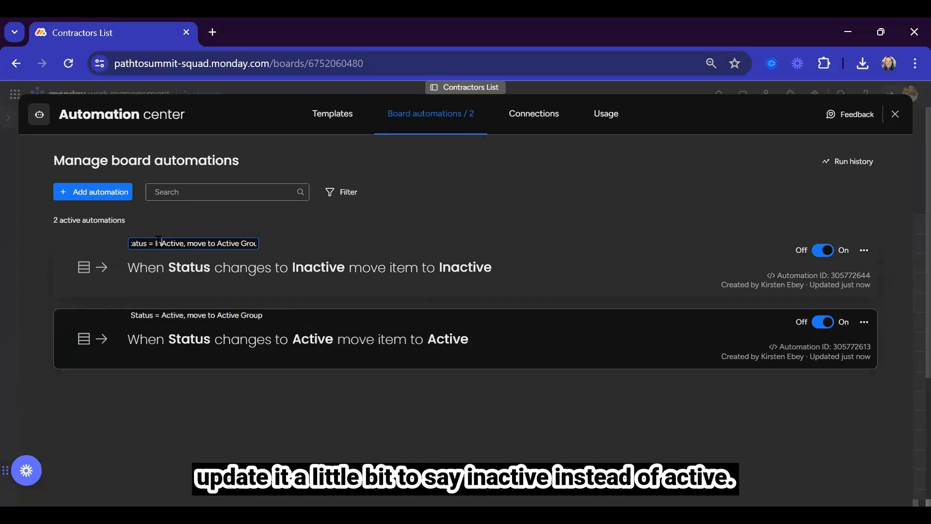
pyautogui.write('a')
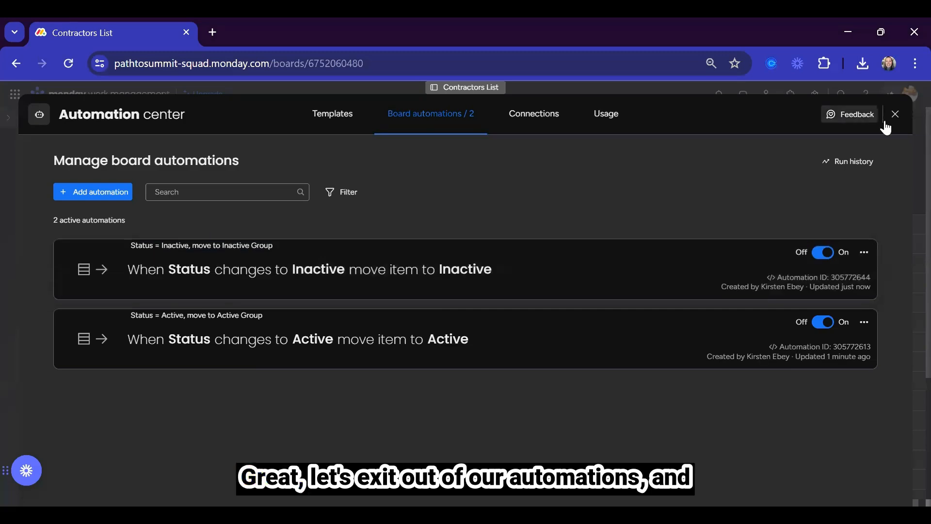
# Set six contractors, including the Project Manager and Administrator, to Inactive.
pyautogui.click(895, 116)
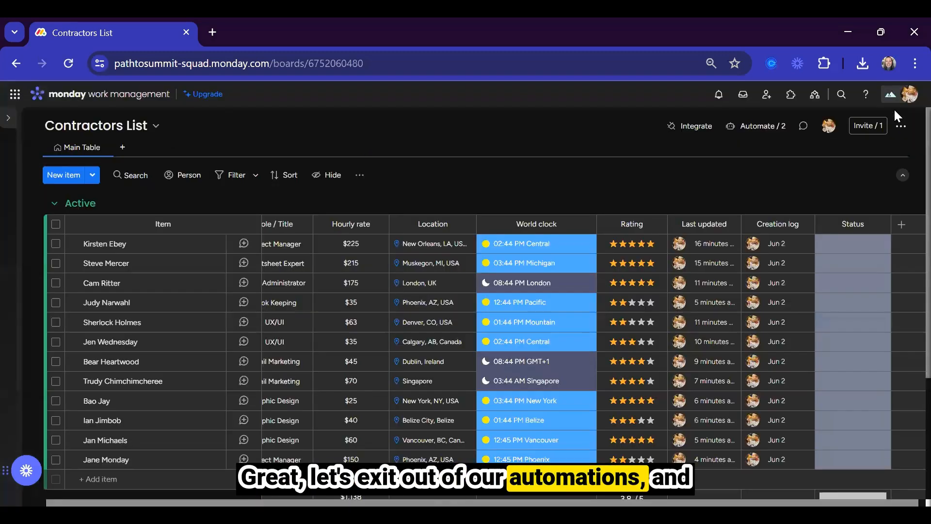
pyautogui.click(56, 243)
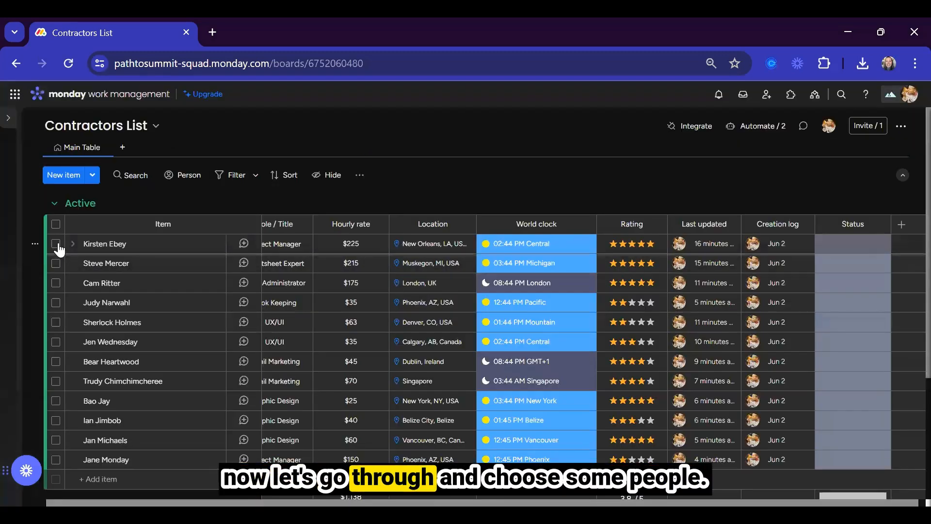
pyautogui.click(56, 283)
pyautogui.click(56, 341)
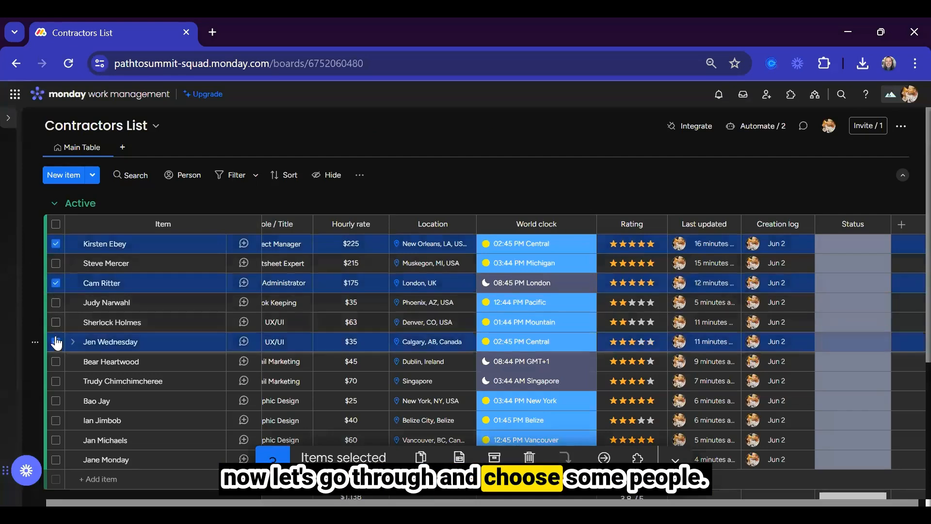
pyautogui.click(55, 384)
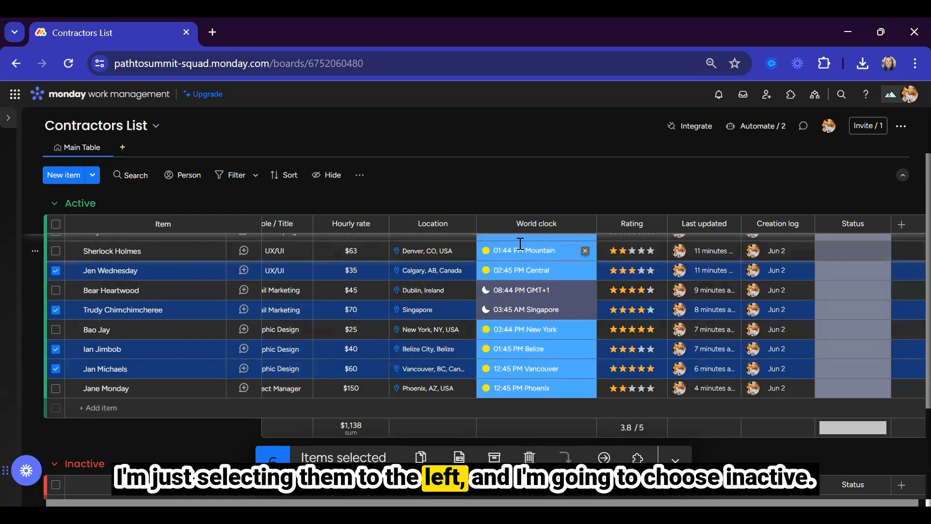
pyautogui.click(861, 276)
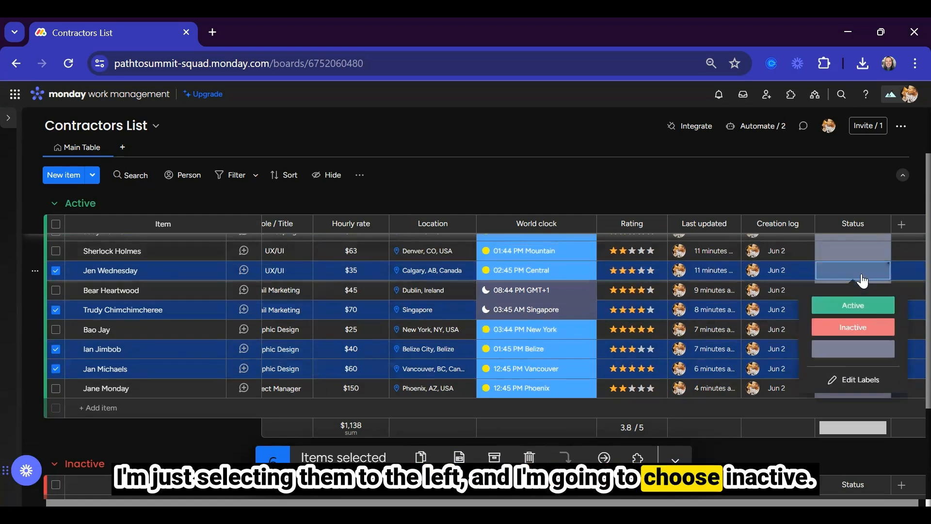
pyautogui.click(846, 329)
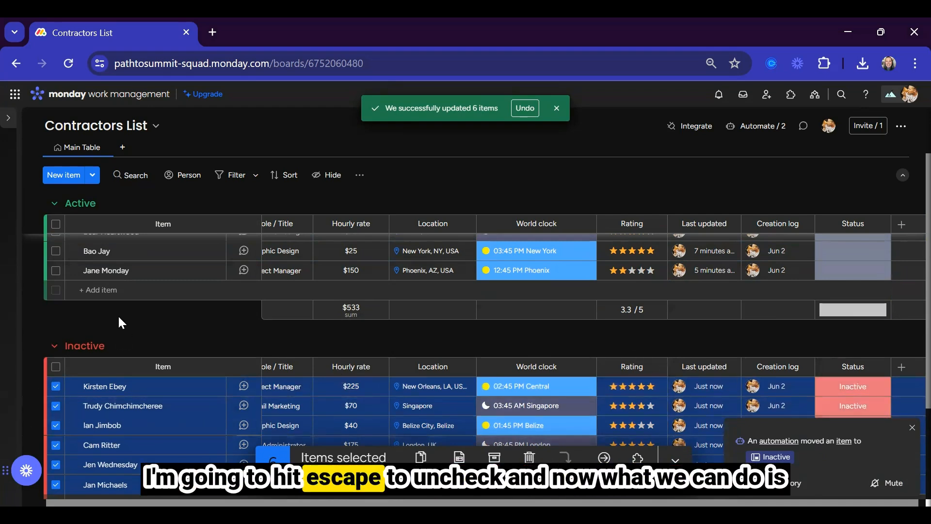
# Mark every contractor remaining in the Active group as Active.
pyautogui.press('Escape')
pyautogui.scroll(2, 58, 230)
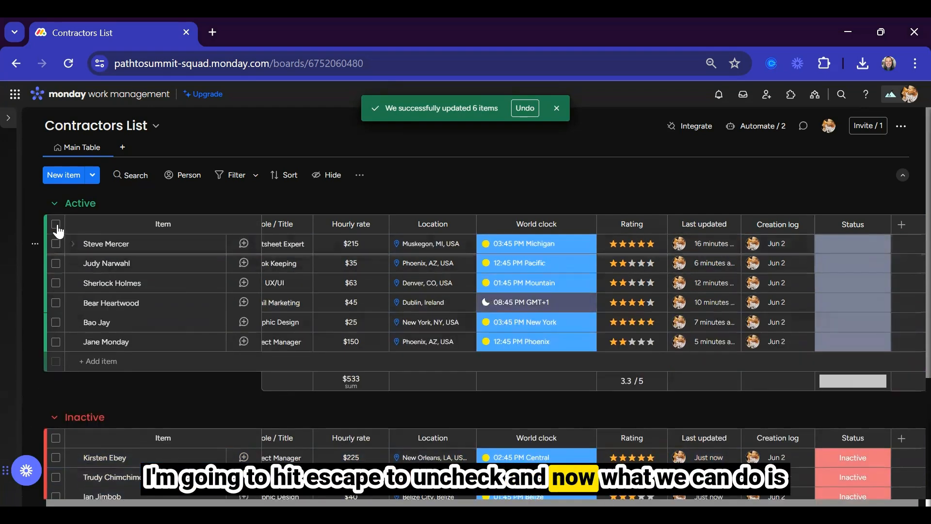
pyautogui.click(55, 224)
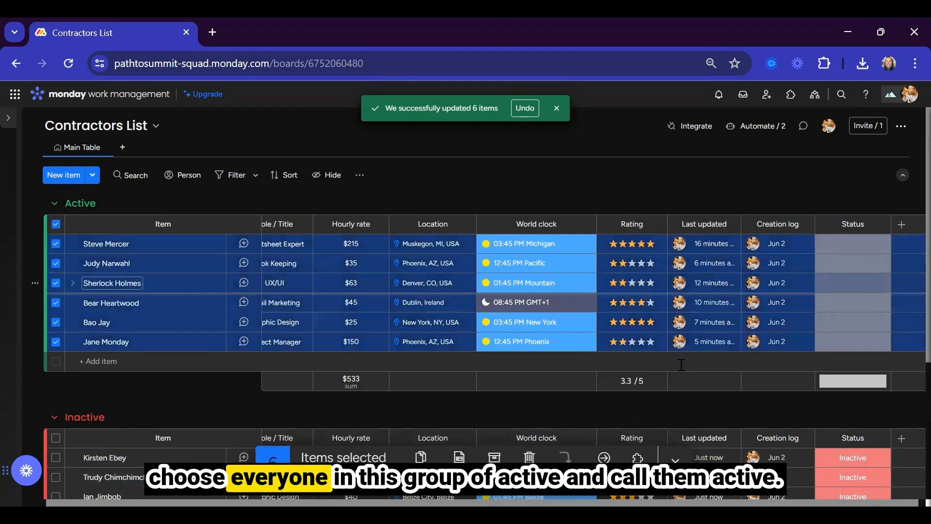
pyautogui.click(853, 302)
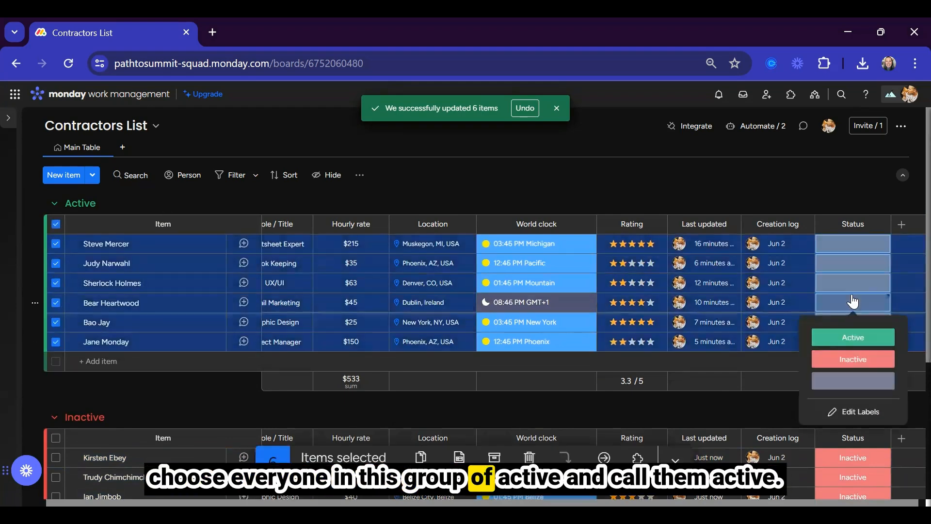
pyautogui.click(852, 339)
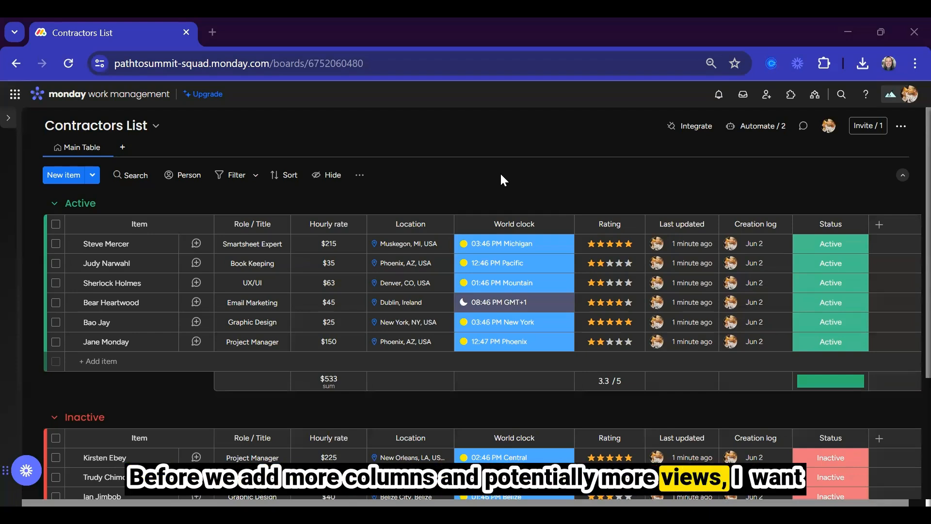
# Post an update on the Smartsheet Expert praising their Smartsheet project template and Slack notification integration.
pyautogui.click(197, 244)
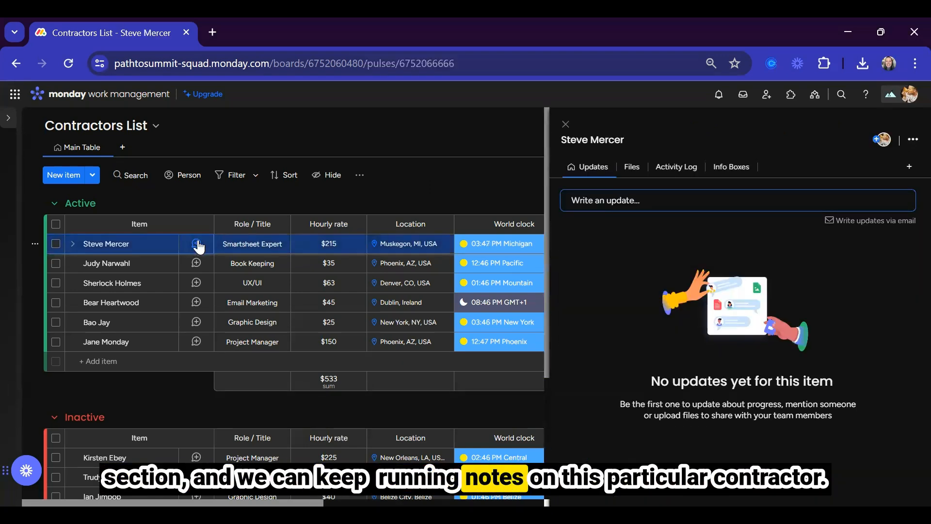
pyautogui.click(592, 200)
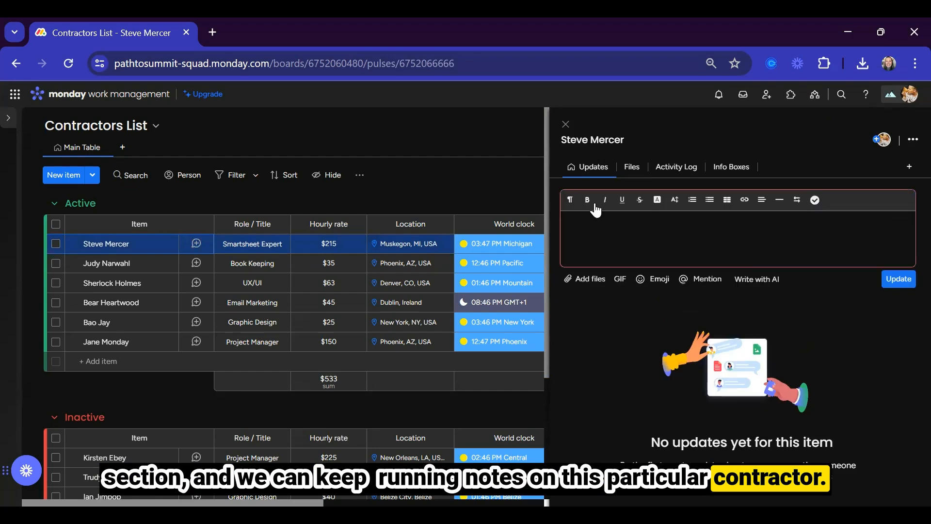
pyautogui.write('Steve did an amazing job on o')
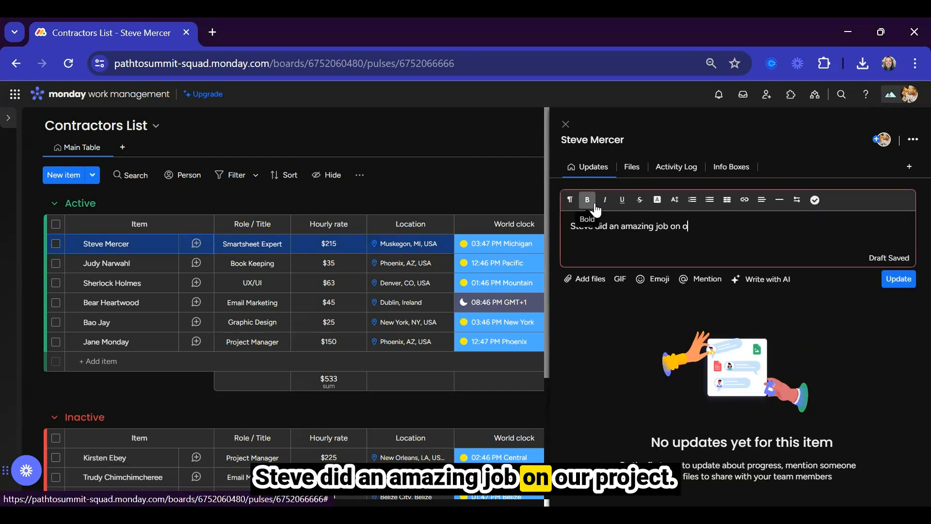
pyautogui.write('ur project t')
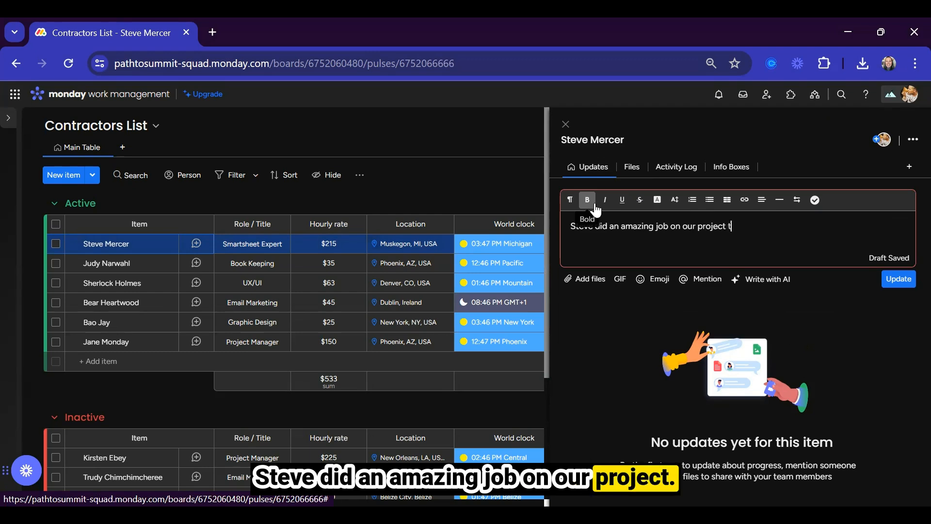
pyautogui.write('emplate in Sma')
pyautogui.write('eet a')
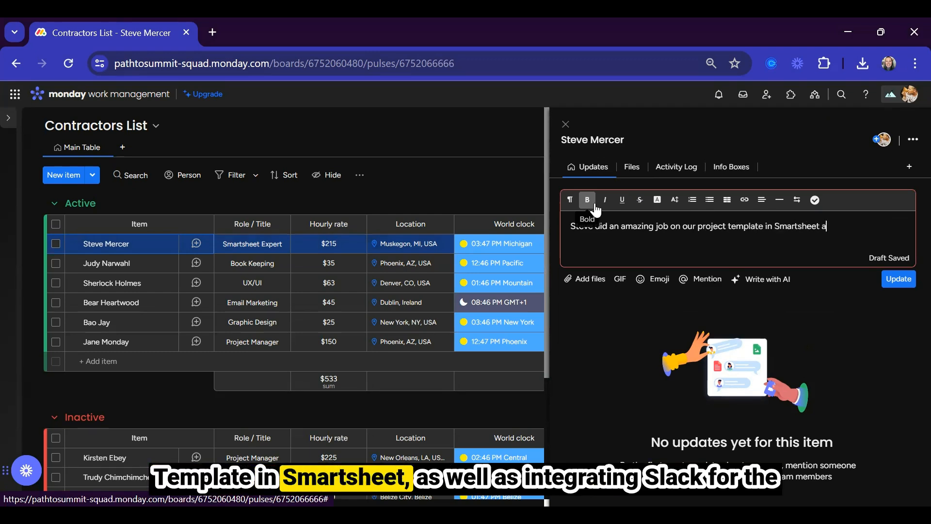
pyautogui.write('s well as integrating')
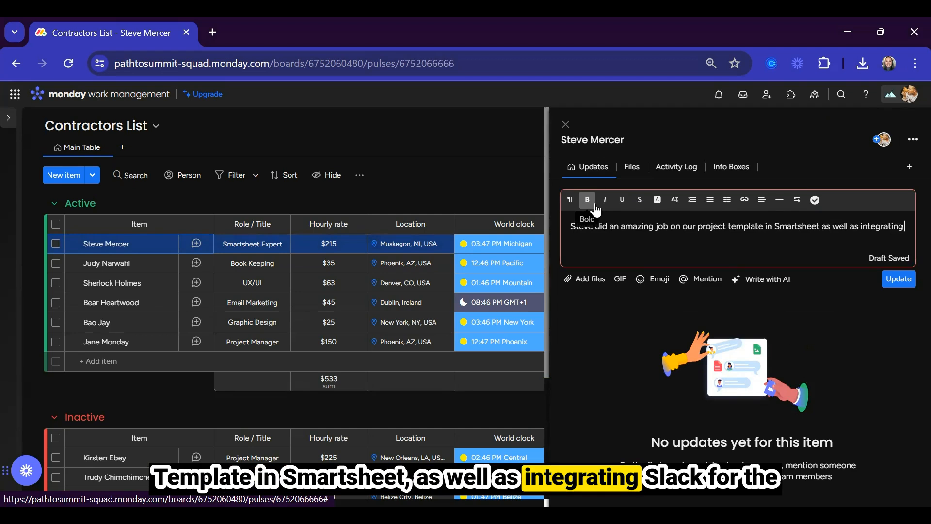
pyautogui.write(' Slack for the notifications.')
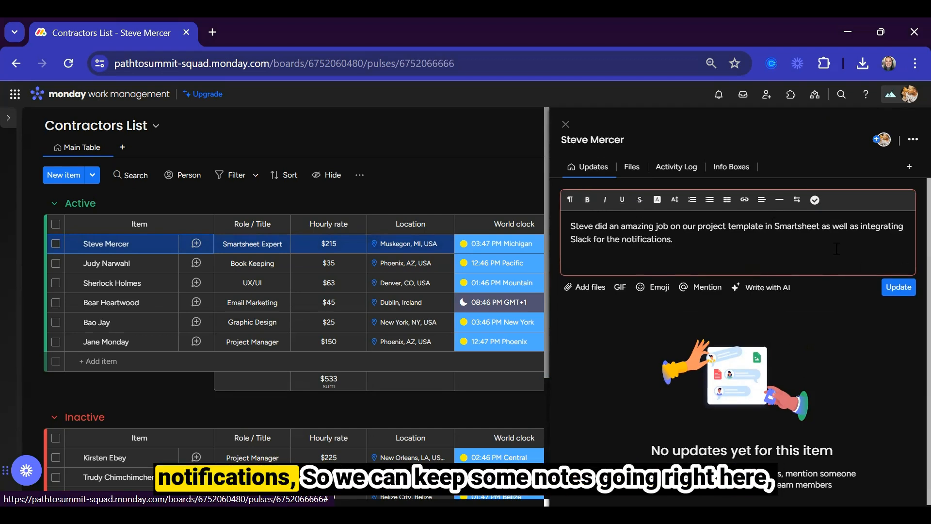
pyautogui.click(899, 287)
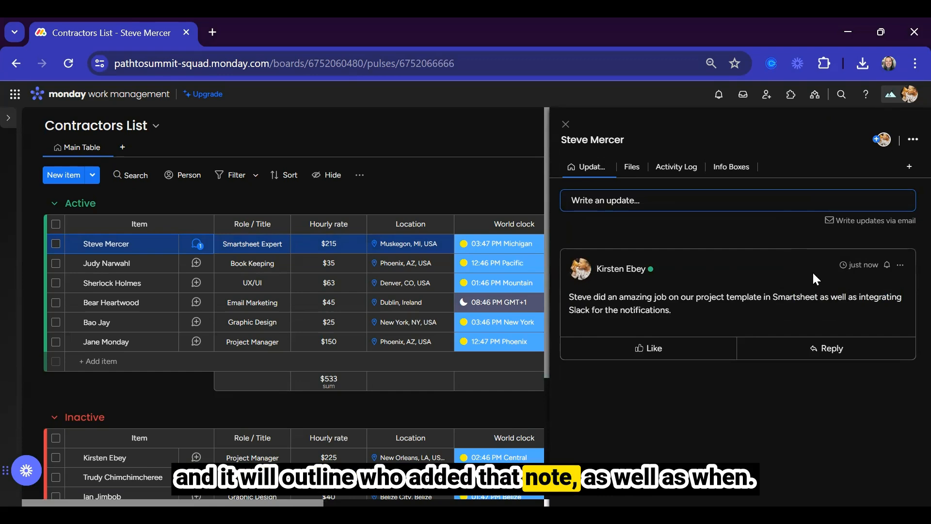
# Add a new Status column to the board and name it Category.
pyautogui.click(566, 125)
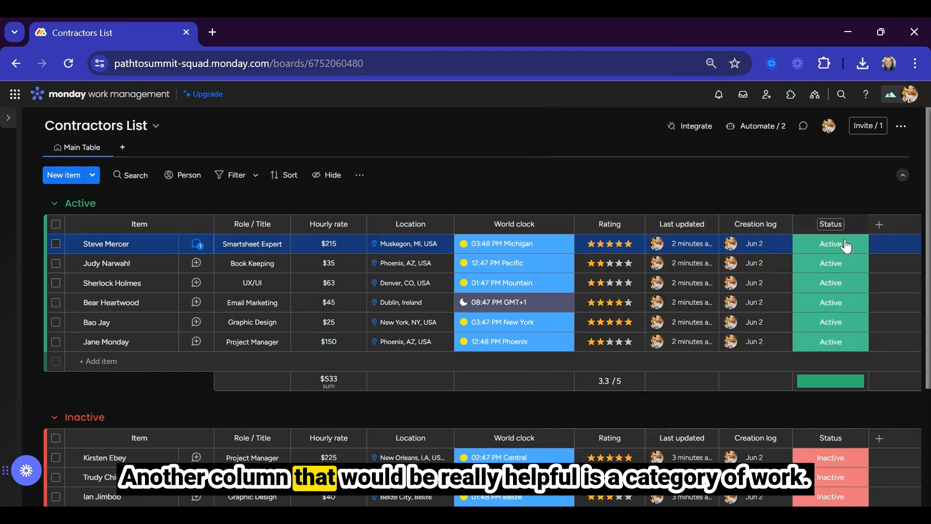
pyautogui.click(881, 231)
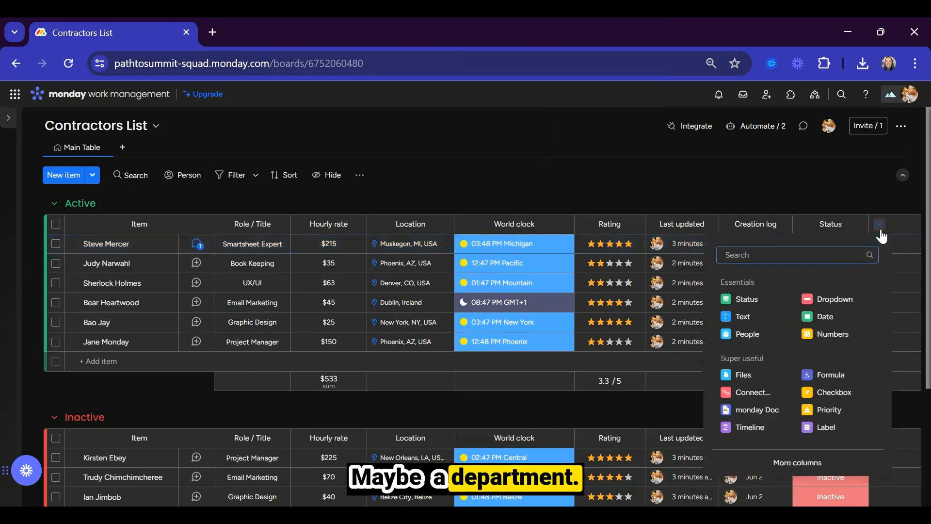
pyautogui.click(746, 301)
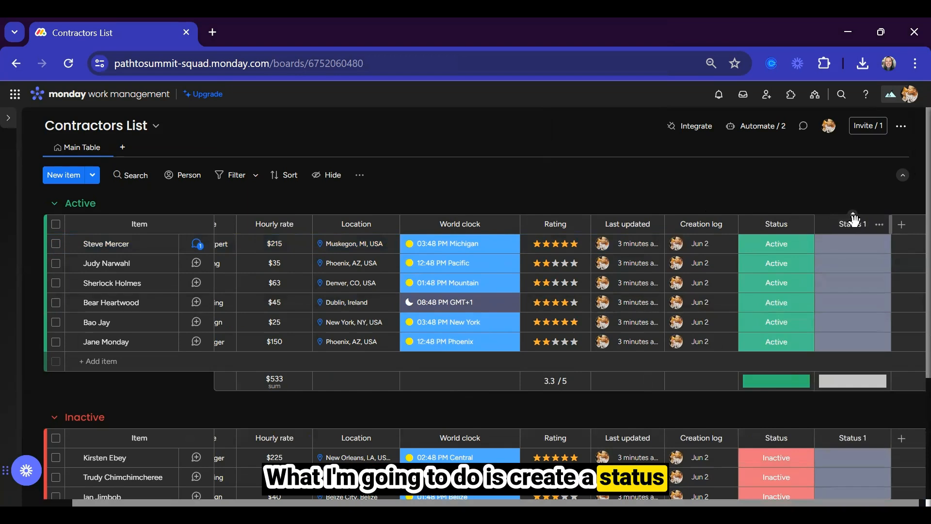
pyautogui.write('Category')
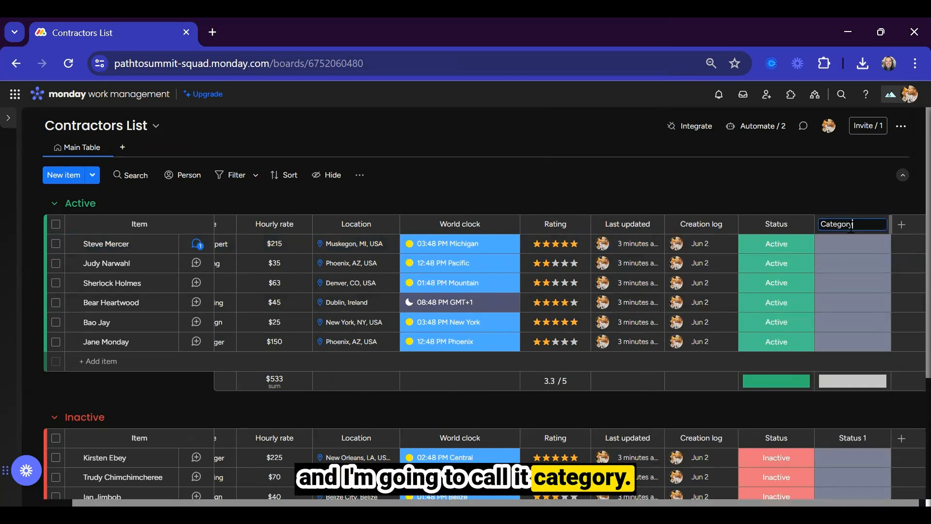
# Set the Category labels to Finance, Marketing in pink and Operations in yellow.
pyautogui.click(852, 244)
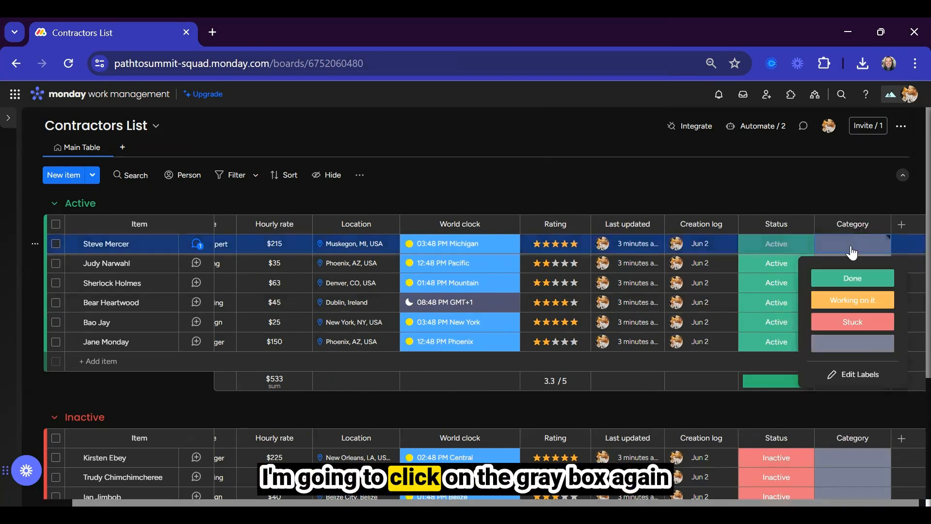
pyautogui.click(859, 376)
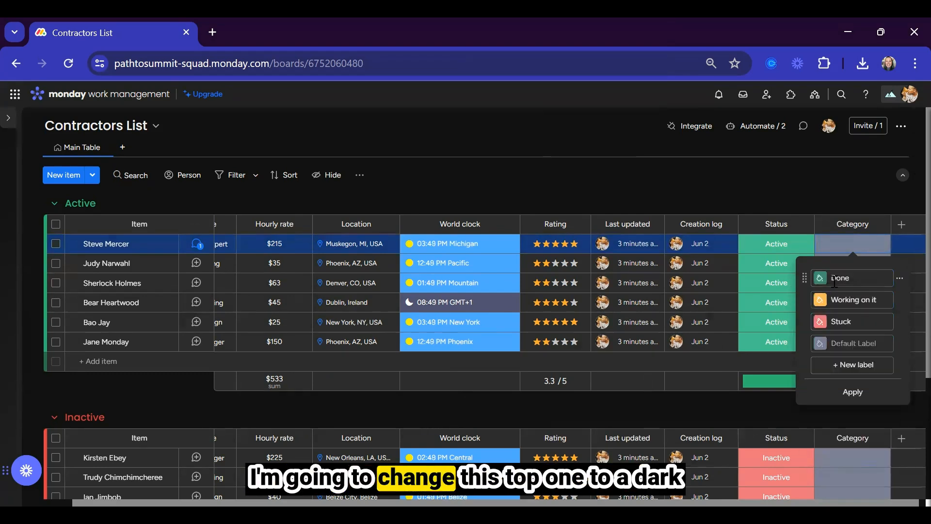
pyautogui.write('Finan')
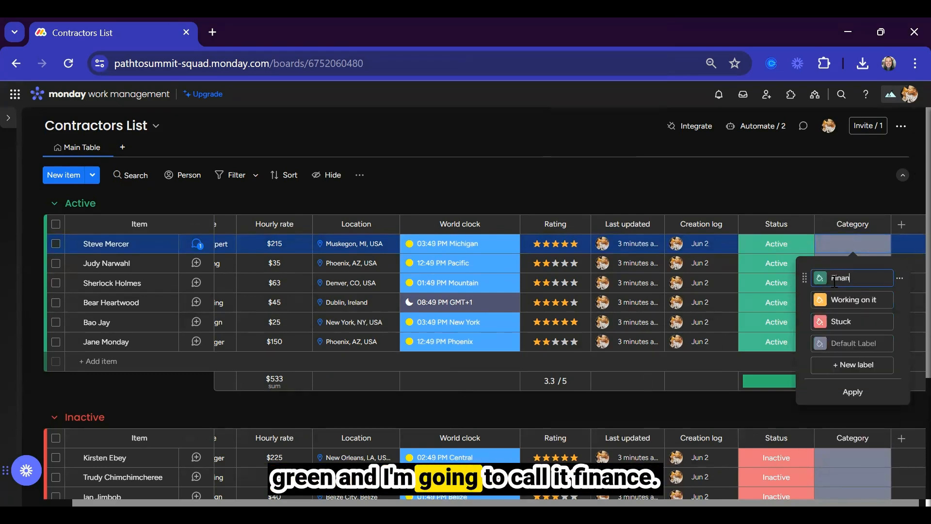
pyautogui.write('ce')
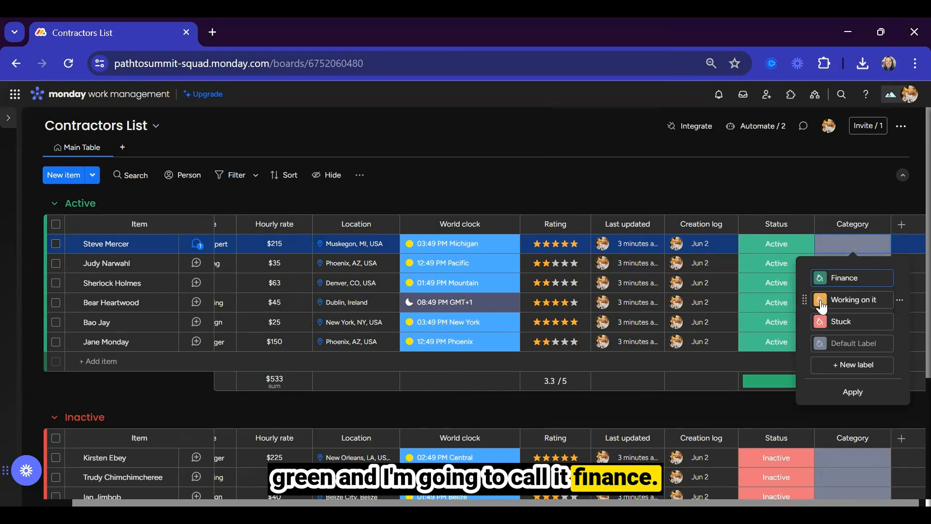
pyautogui.click(821, 303)
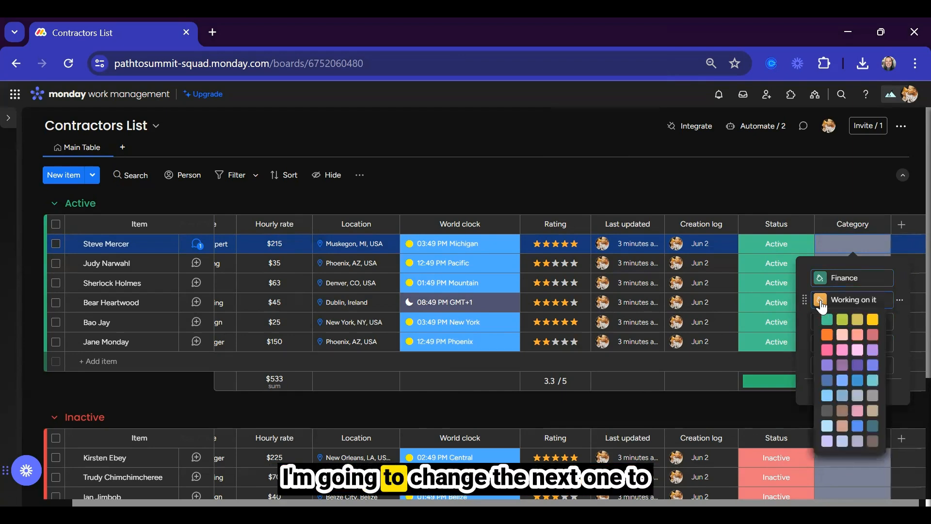
pyautogui.click(824, 357)
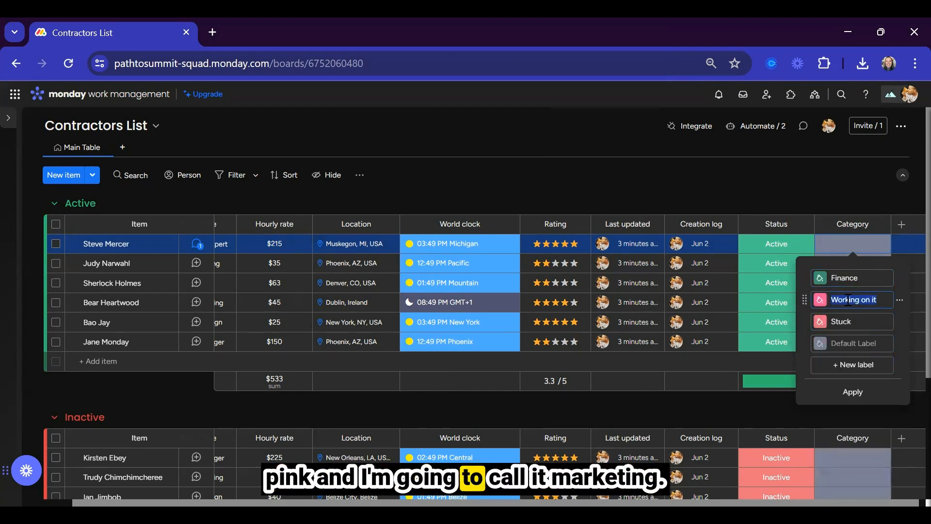
pyautogui.click(849, 300)
pyautogui.write('Marketing')
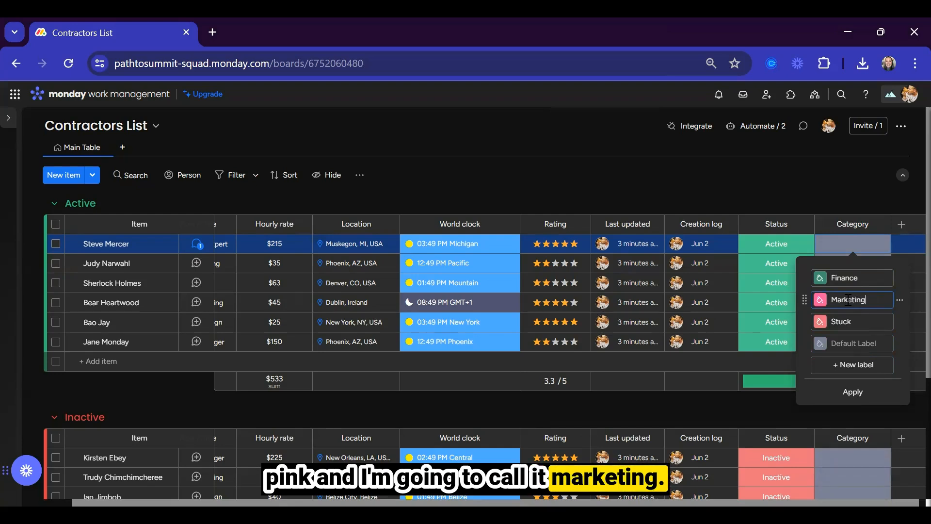
pyautogui.click(820, 322)
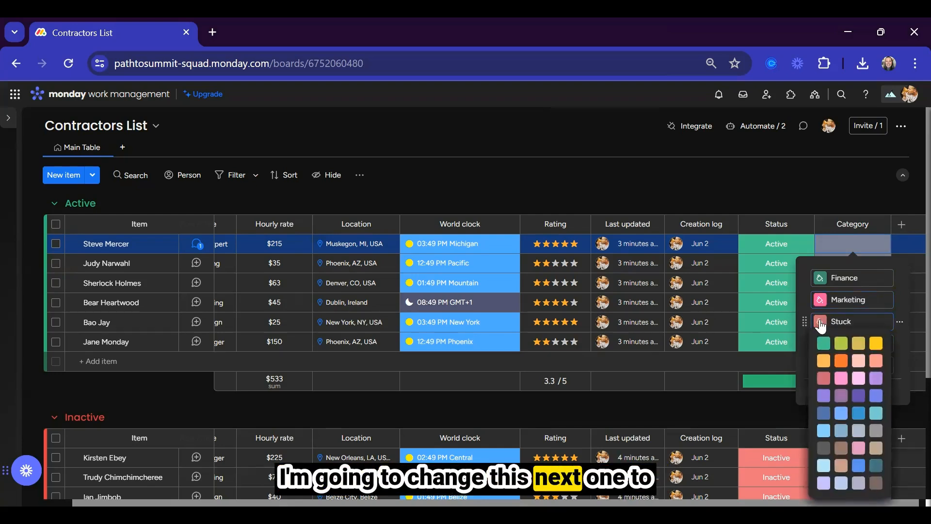
pyautogui.click(875, 343)
pyautogui.write('Operations')
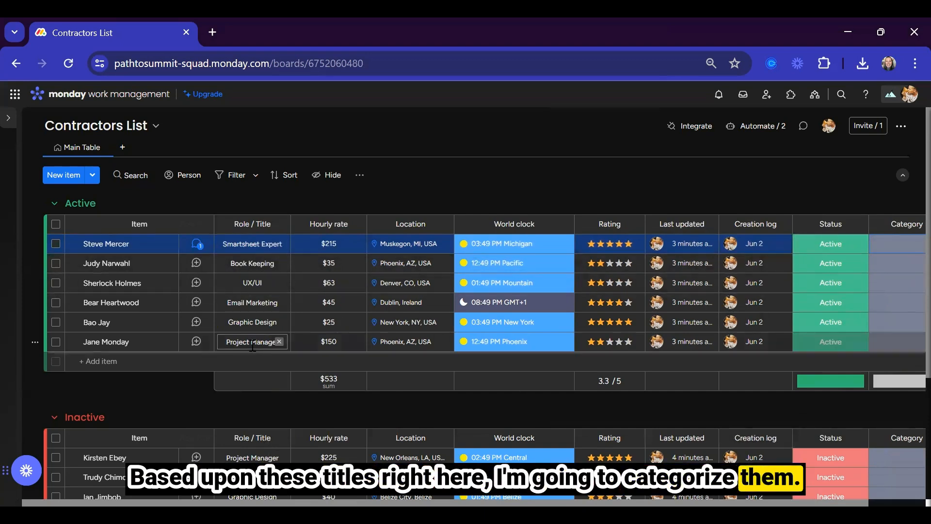
# Set the Book Keeping contractor's Category to Finance.
pyautogui.click(56, 263)
pyautogui.scroll(-3, 248, 288)
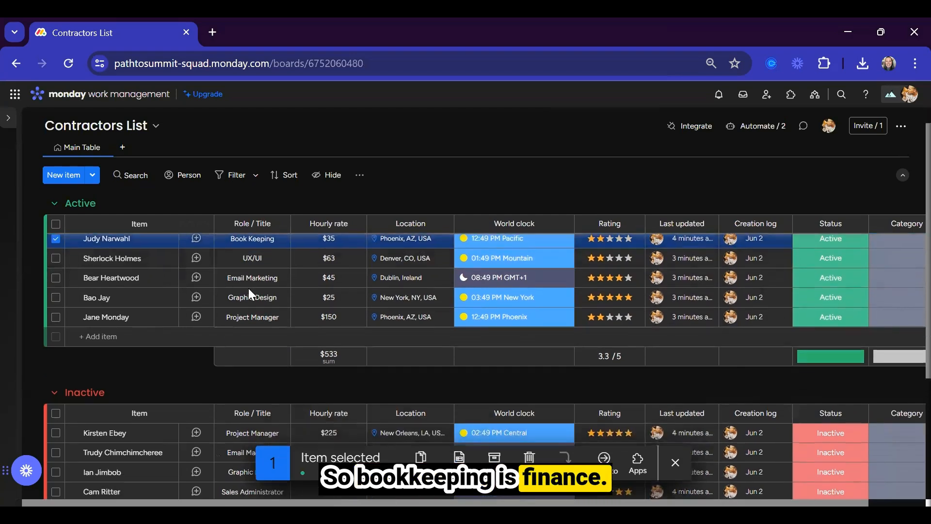
pyautogui.scroll(3, 249, 288)
pyautogui.click(898, 263)
pyautogui.click(871, 299)
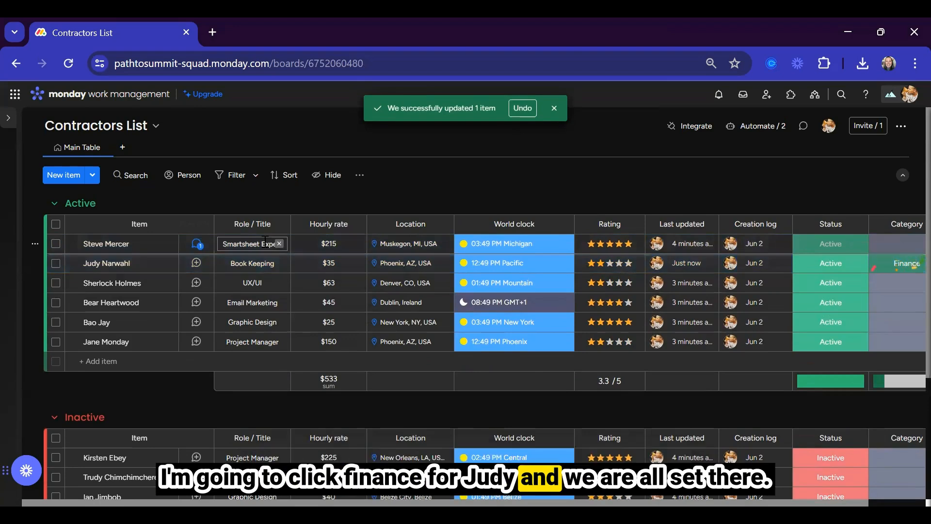
# Set the Smartsheet Expert and active Project Manager's Category to Operations.
pyautogui.click(56, 244)
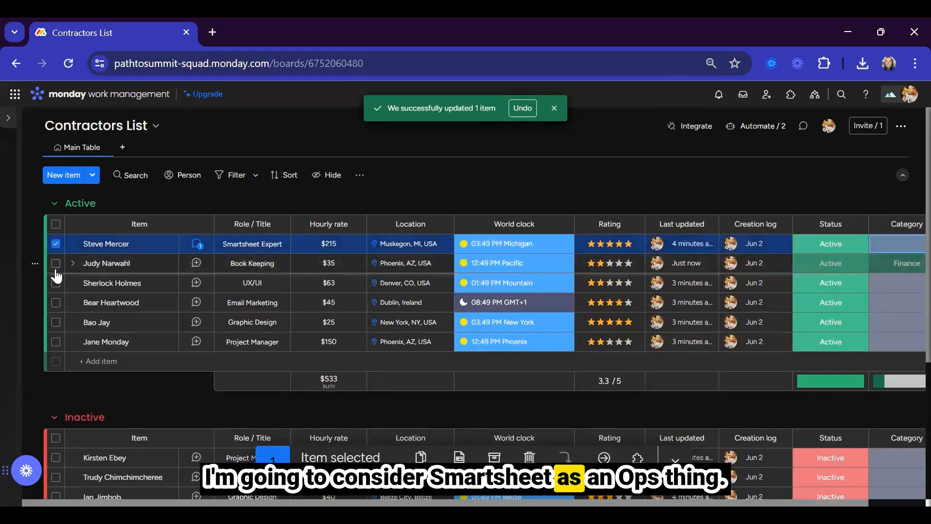
pyautogui.scroll(-1, 56, 311)
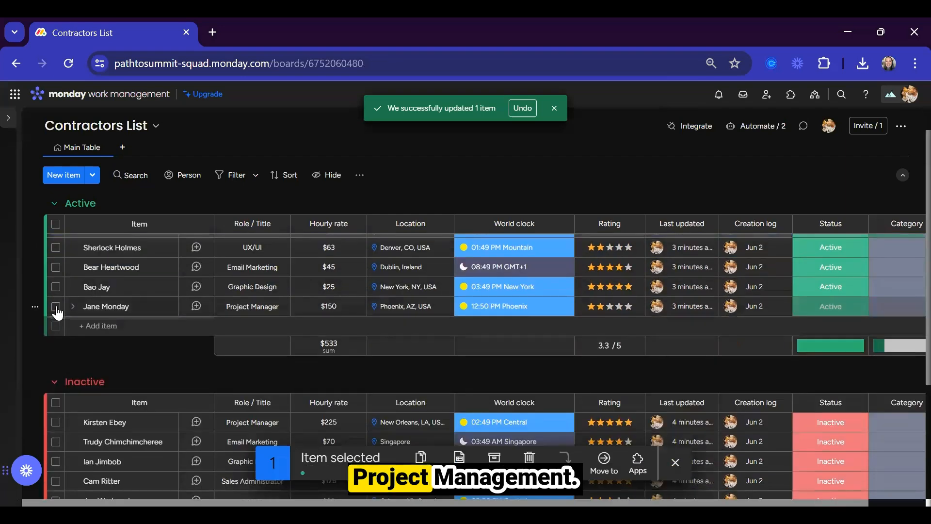
pyautogui.click(56, 308)
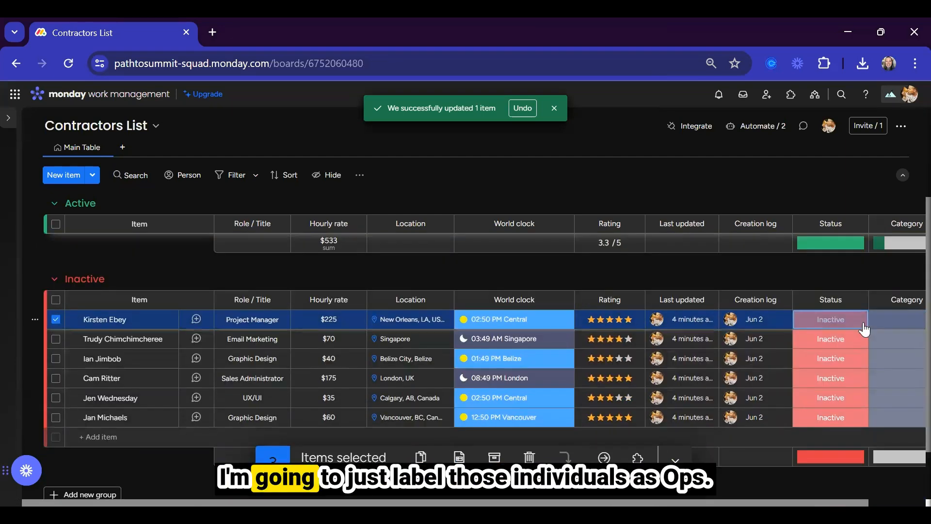
pyautogui.click(885, 322)
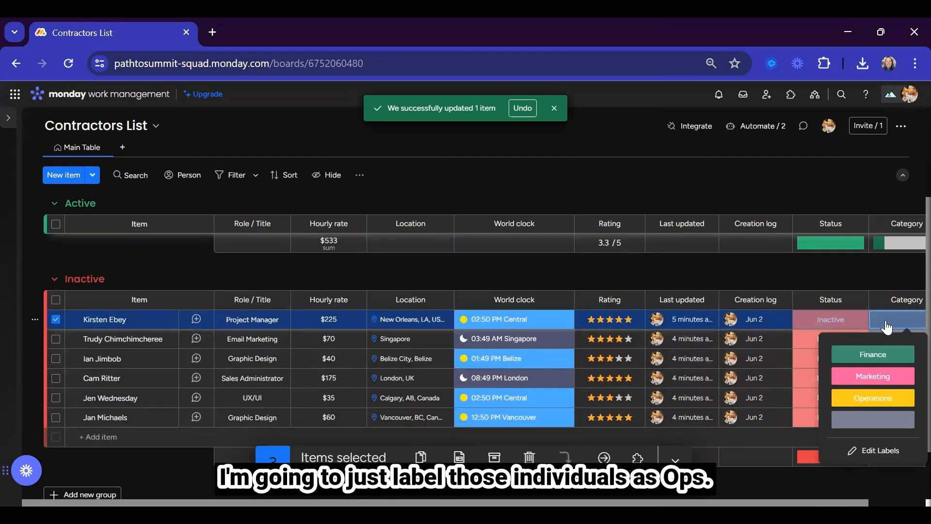
pyautogui.click(871, 399)
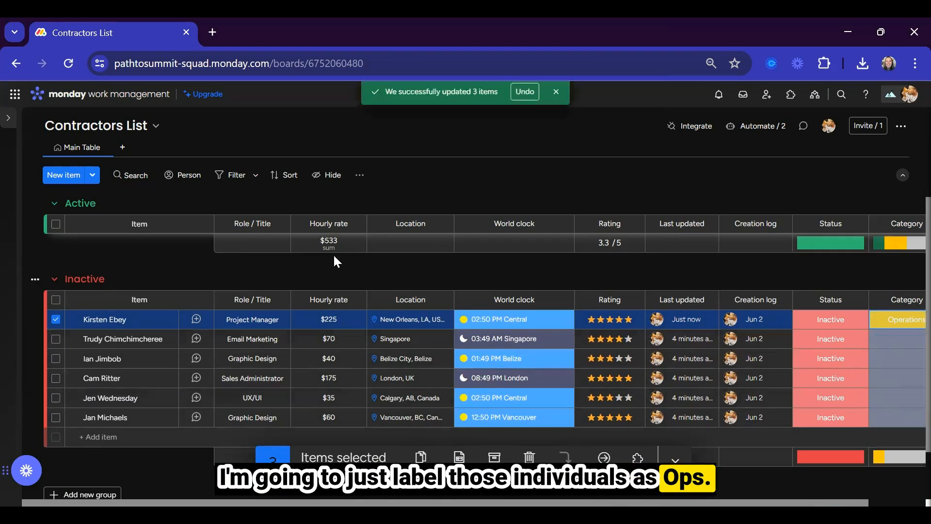
# Select the UX/UI, Email Marketing and Graphic Design contractors to categorise as Marketing.
pyautogui.press('Escape')
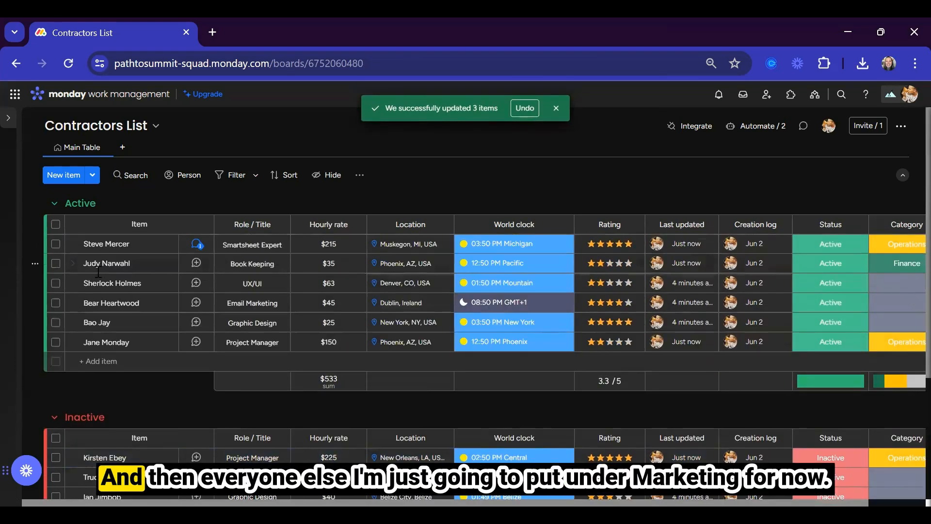
pyautogui.click(56, 283)
pyautogui.click(55, 303)
pyautogui.click(56, 322)
pyautogui.scroll(-3, 56, 320)
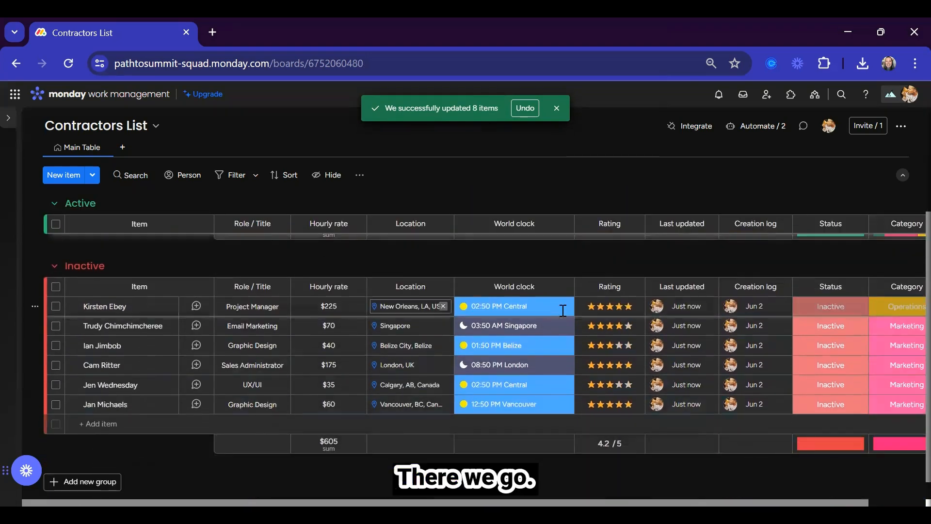
pyautogui.scroll(3, 555, 274)
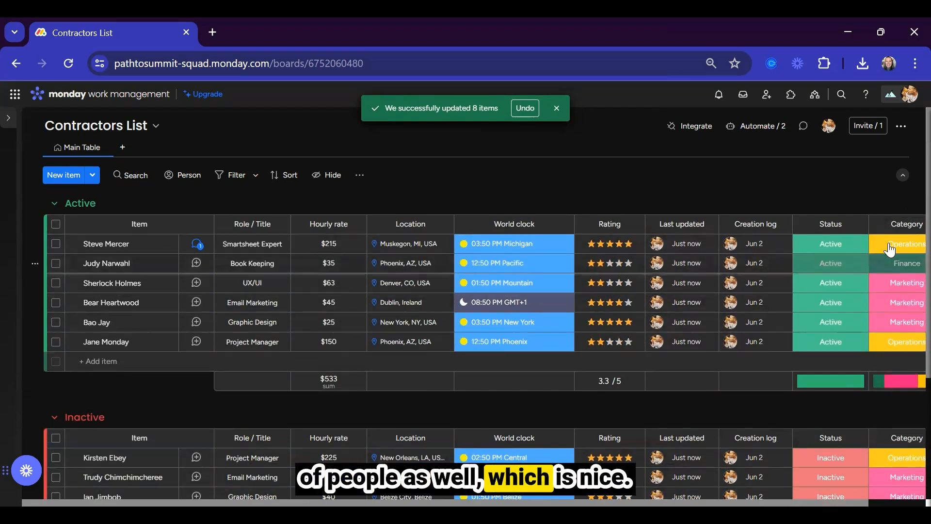
# Move the Category column beside Hourly rate and make the Hourly rate column narrower.
pyautogui.moveTo(881, 225); pyautogui.dragTo(381, 230)
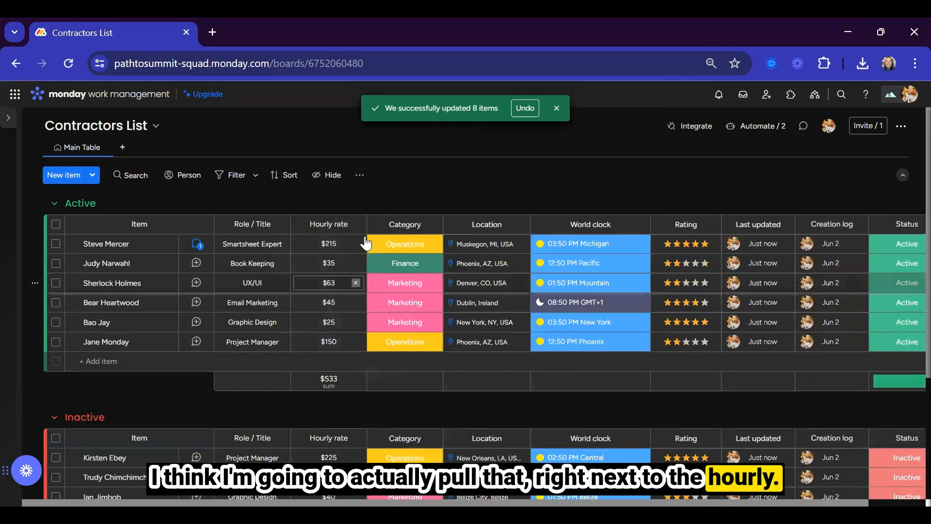
pyautogui.moveTo(363, 228); pyautogui.dragTo(344, 228)
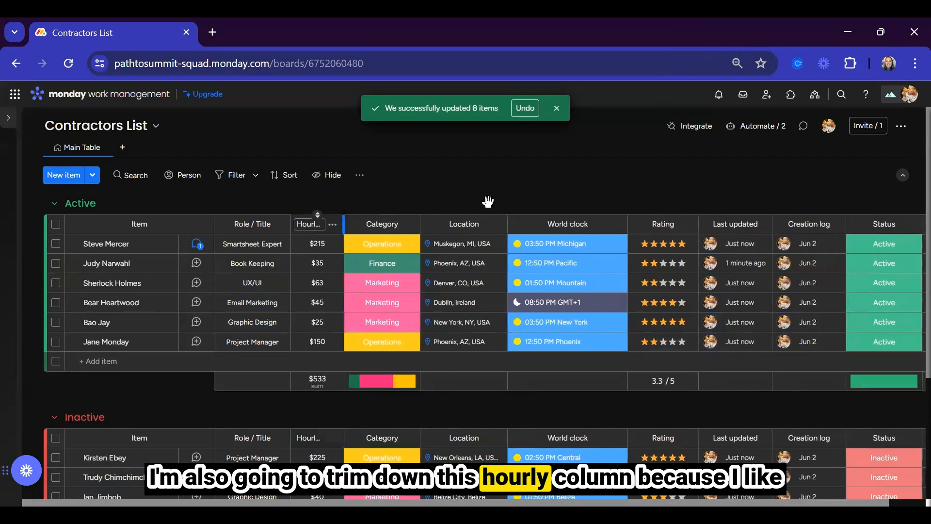
pyautogui.hscroll(2, 786, 301)
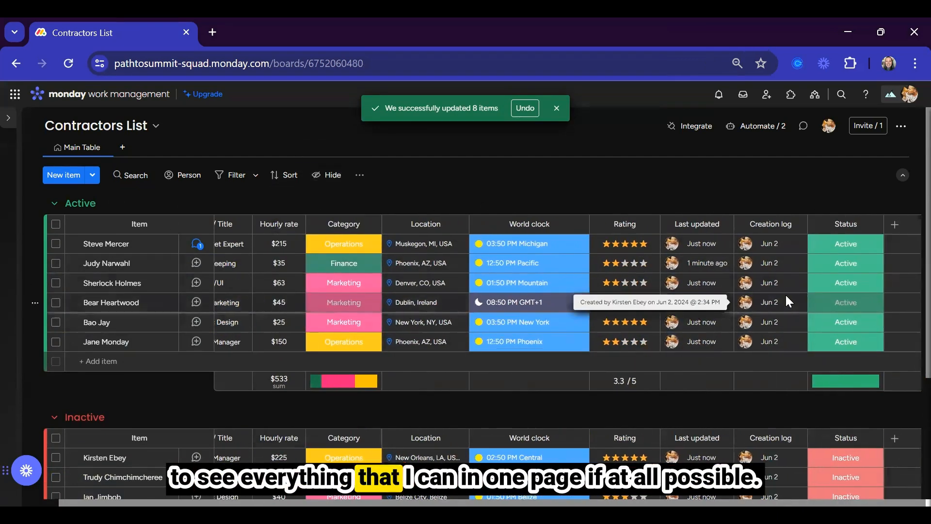
pyautogui.hscroll(-2, 786, 301)
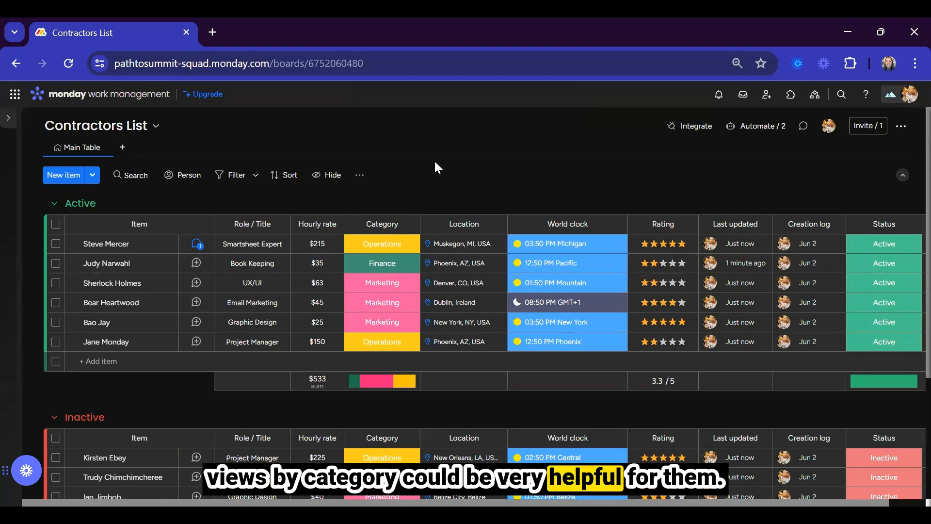
# Add a new table view named 'Marketing Contractors'.
pyautogui.click(122, 148)
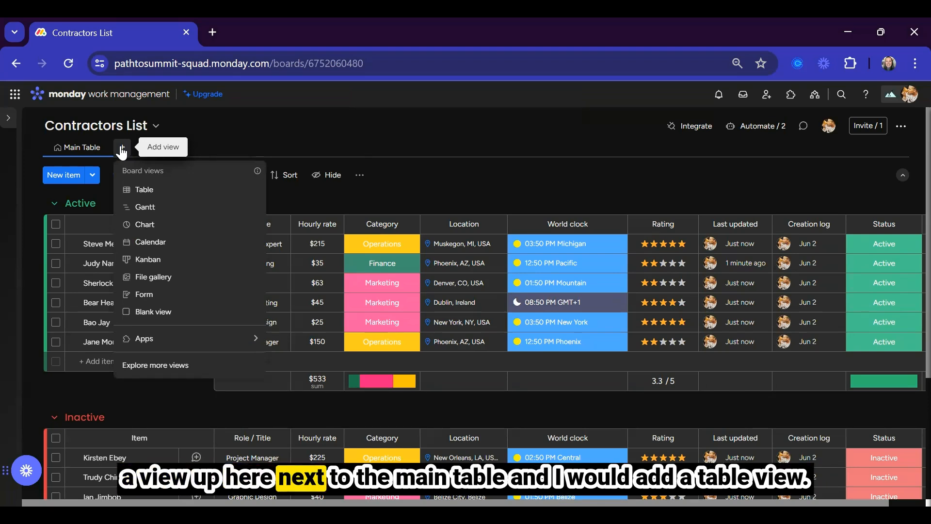
pyautogui.click(144, 192)
pyautogui.write('Marketing Contractors')
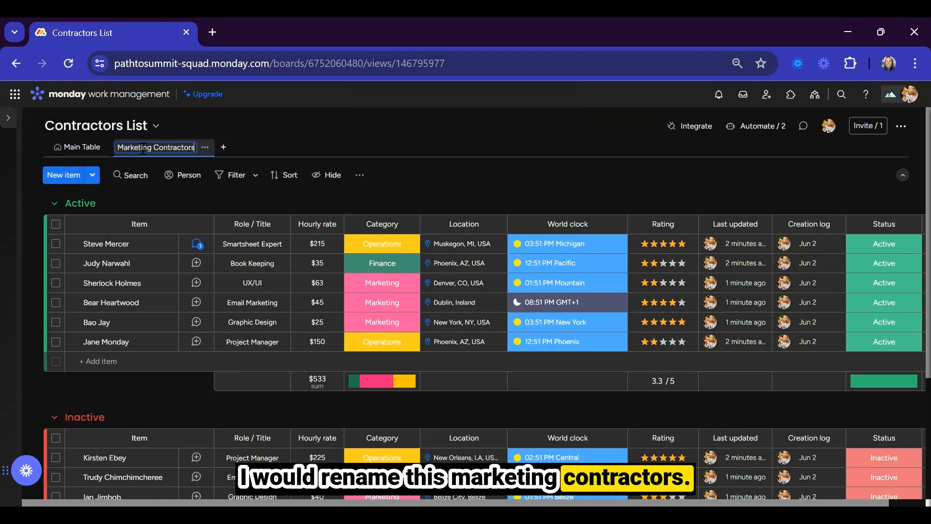
pyautogui.press('Return')
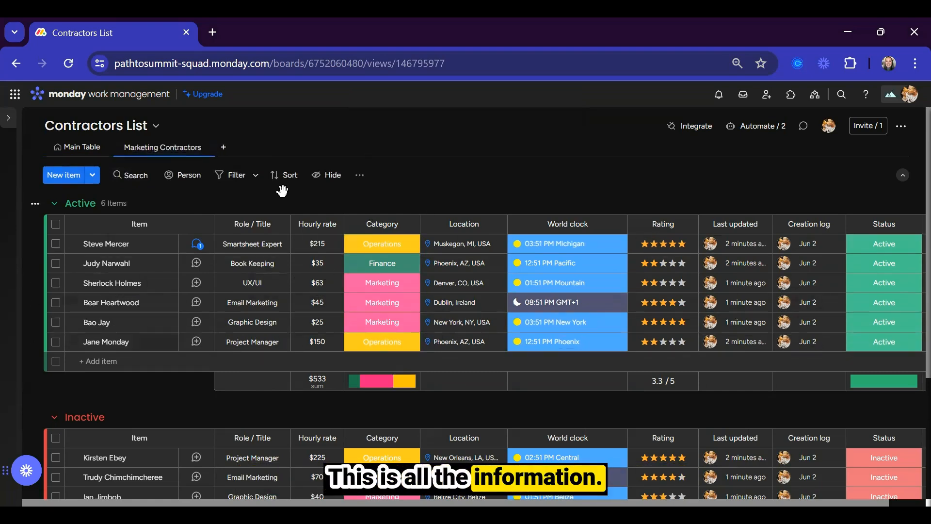
# Filter the view to Category is Marketing and save the filter to this view.
pyautogui.click(256, 176)
pyautogui.click(342, 242)
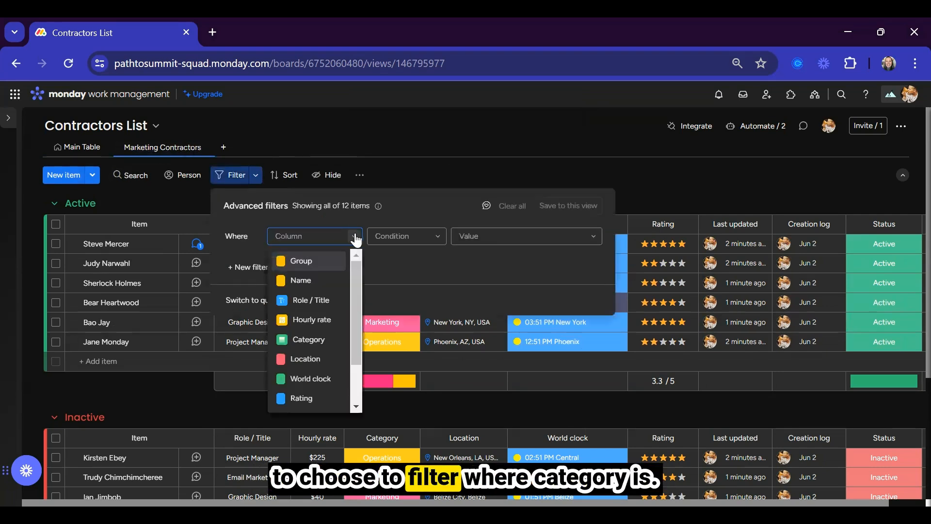
pyautogui.click(316, 345)
pyautogui.click(463, 240)
pyautogui.click(480, 298)
pyautogui.click(569, 206)
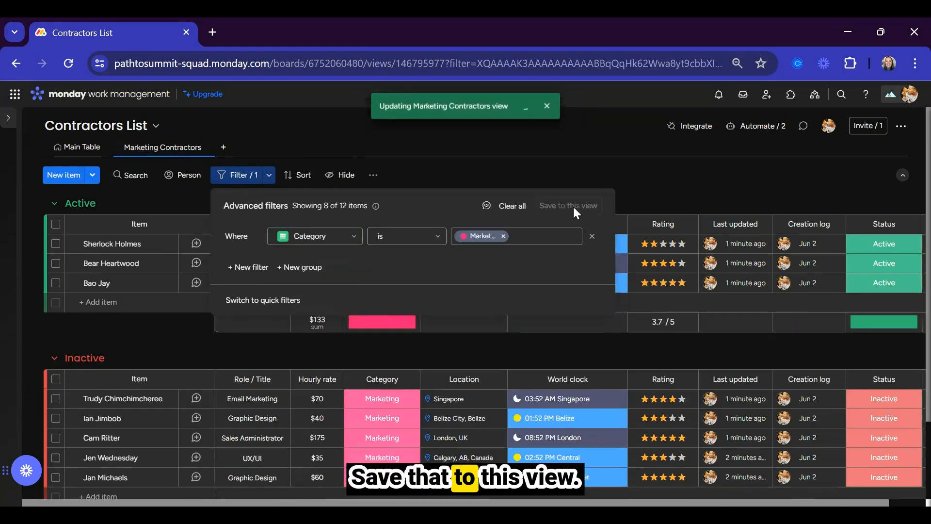
pyautogui.click(602, 144)
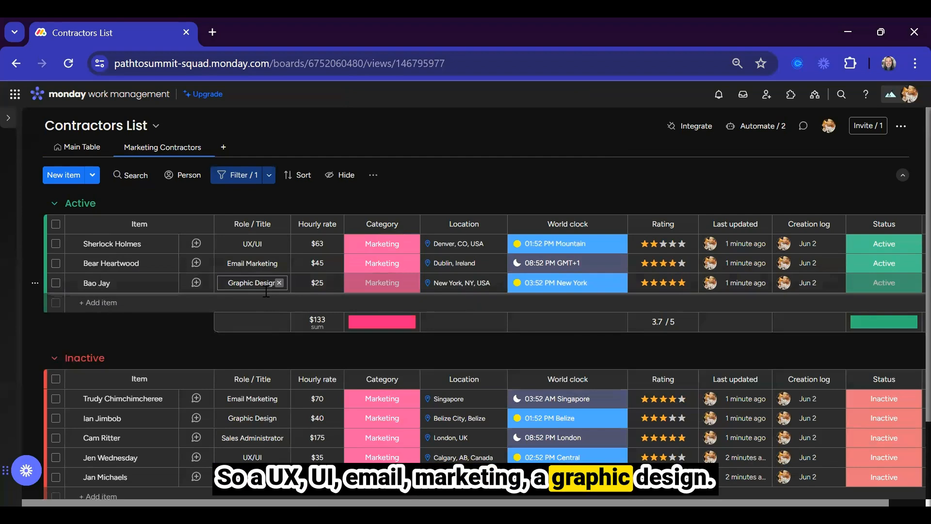
pyautogui.scroll(-1, 268, 296)
pyautogui.scroll(-1, 266, 296)
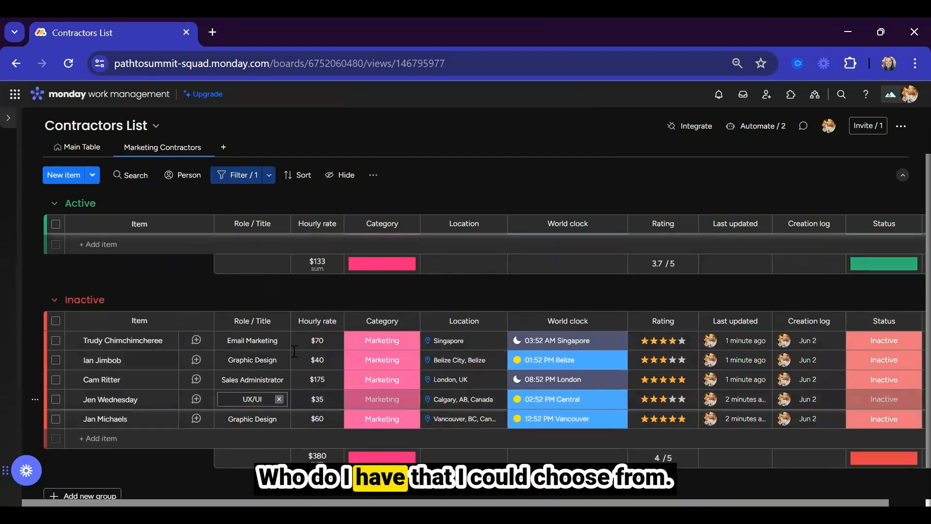
# Sort the Marketing Contractors view by Role/Title, then return to the Main Table.
pyautogui.click(253, 313)
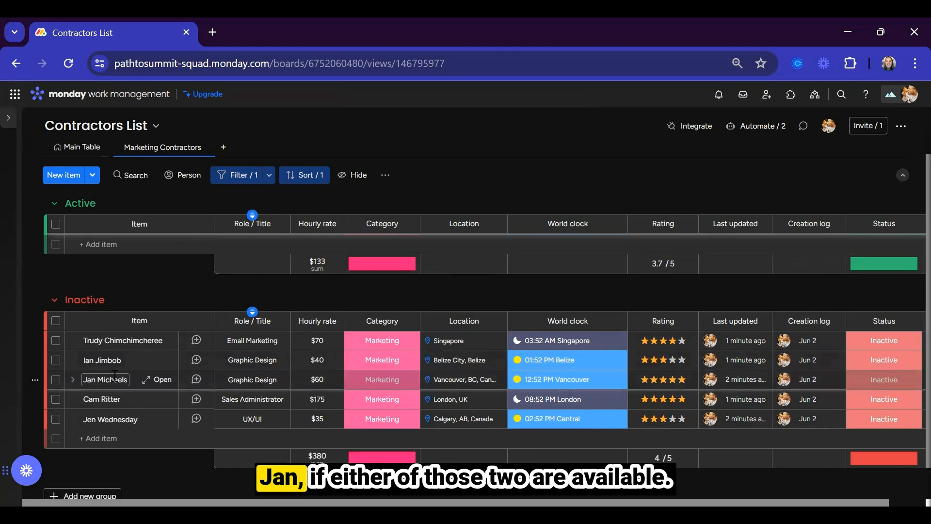
pyautogui.click(319, 359)
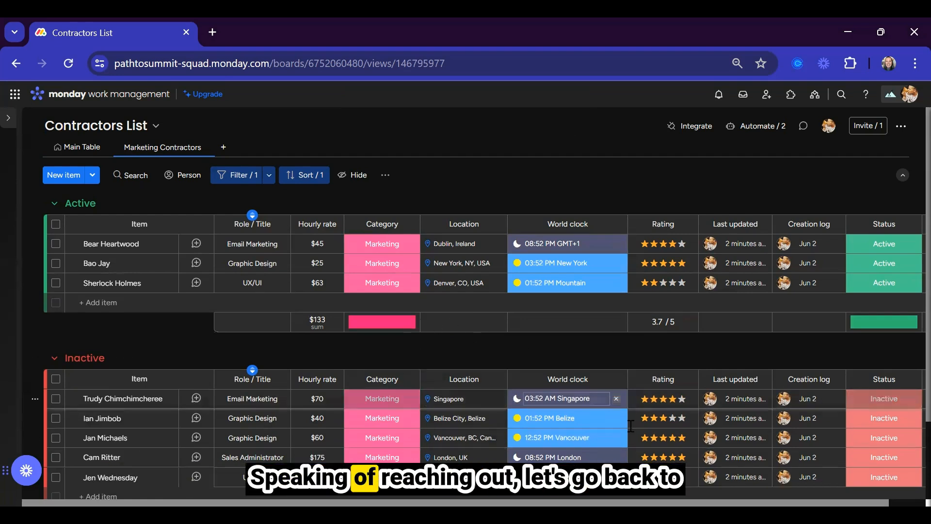
pyautogui.click(72, 150)
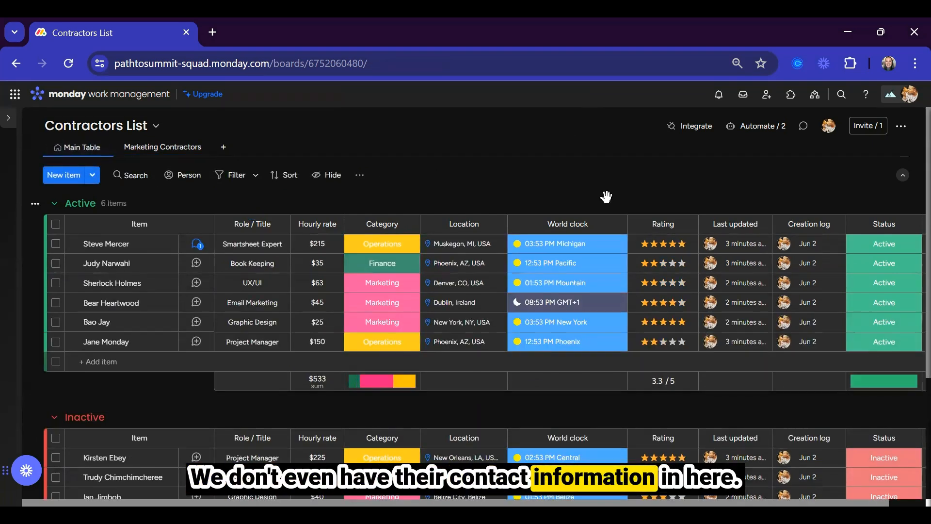
# Add an Email column to the board from the full column catalogue.
pyautogui.hscroll(2, 738, 246)
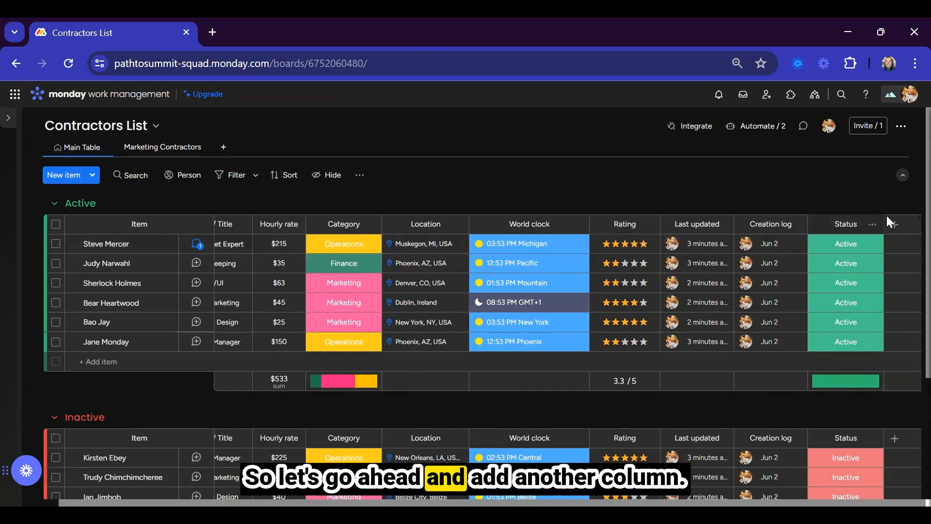
pyautogui.click(895, 226)
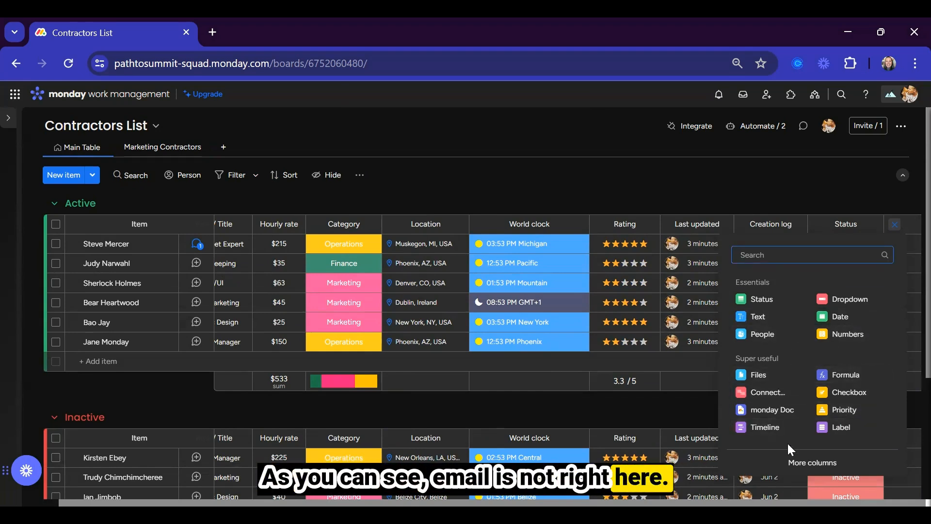
pyautogui.click(790, 465)
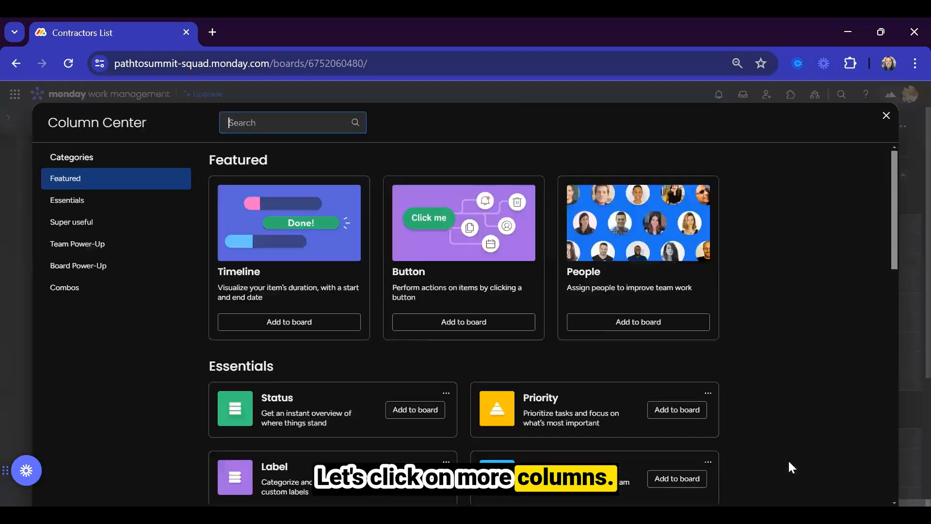
pyautogui.write('email')
pyautogui.click(401, 212)
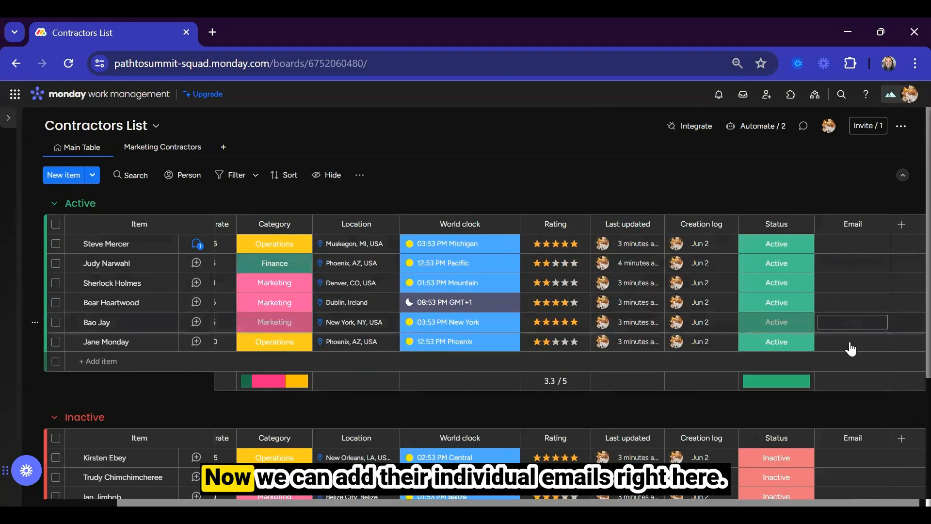
pyautogui.click(840, 248)
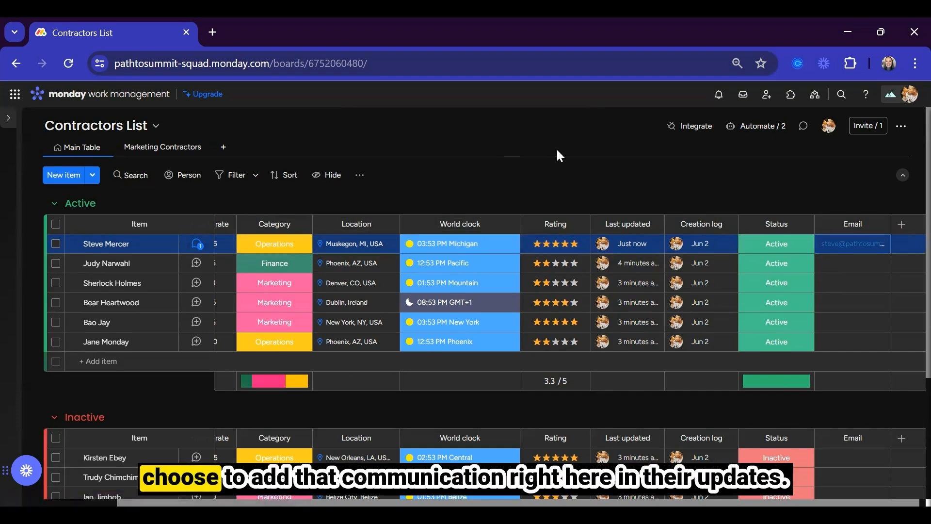
pyautogui.click(196, 246)
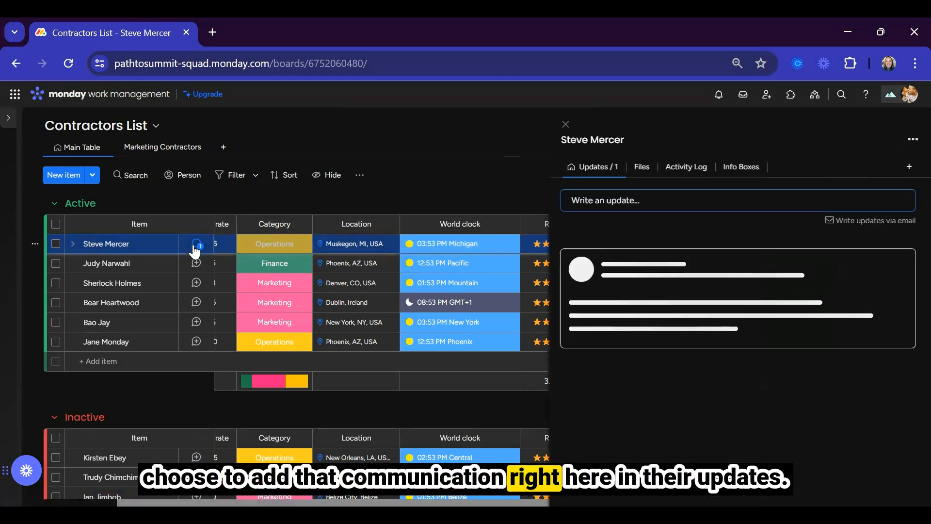
pyautogui.click(903, 168)
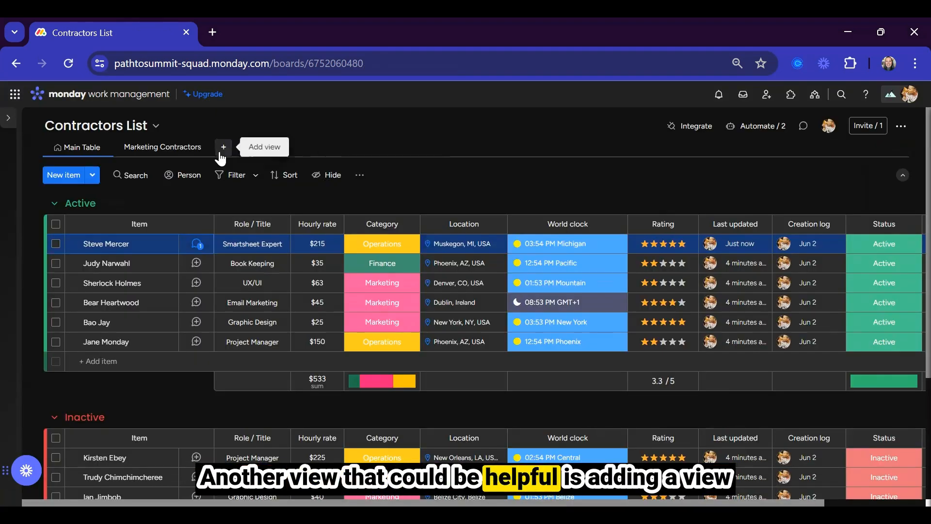
# Add another table view and name it 'High Rating'.
pyautogui.click(223, 147)
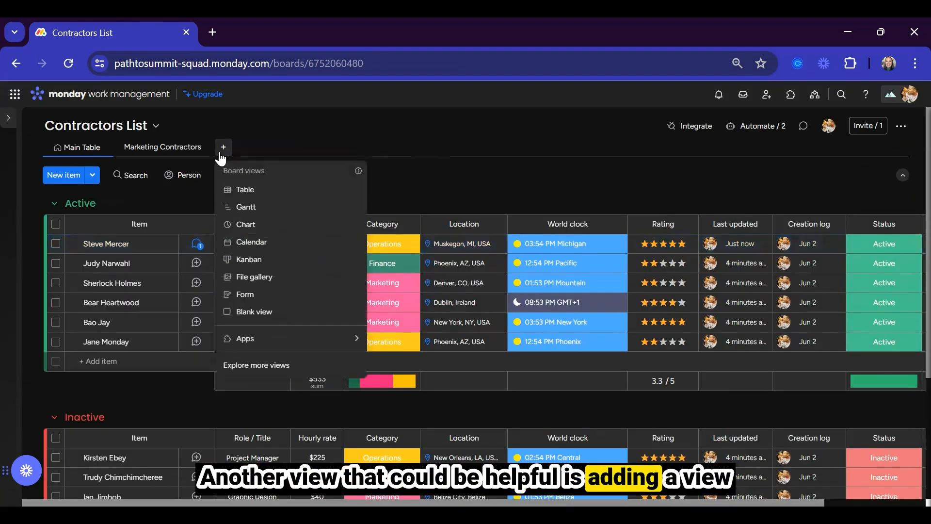
pyautogui.click(243, 191)
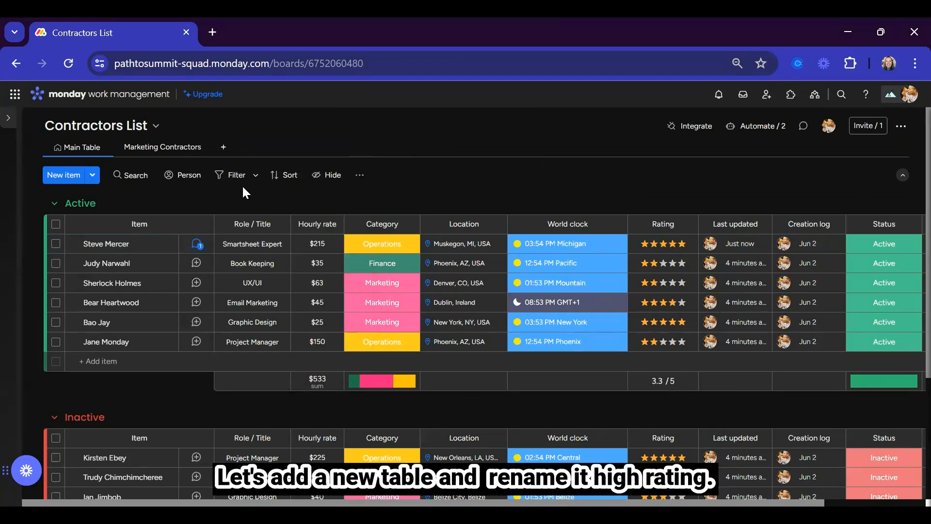
pyautogui.doubleClick(228, 147)
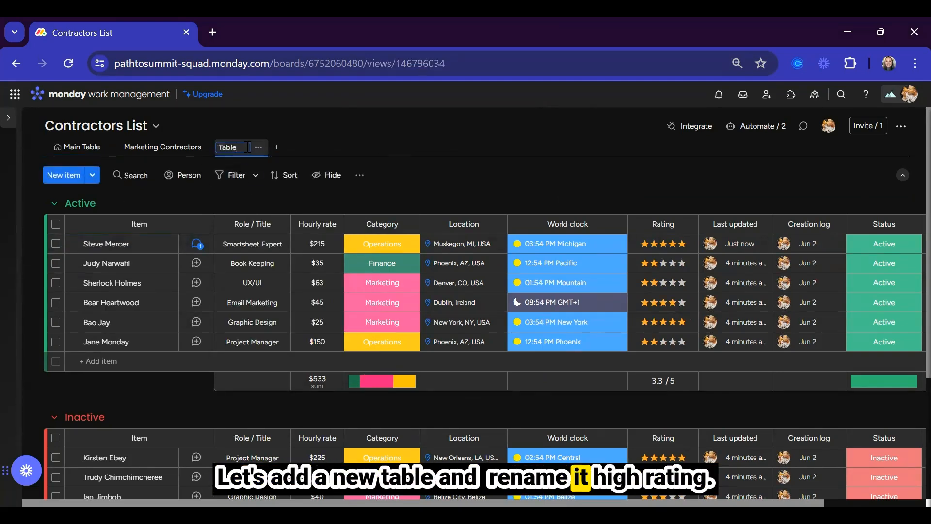
pyautogui.press('Return')
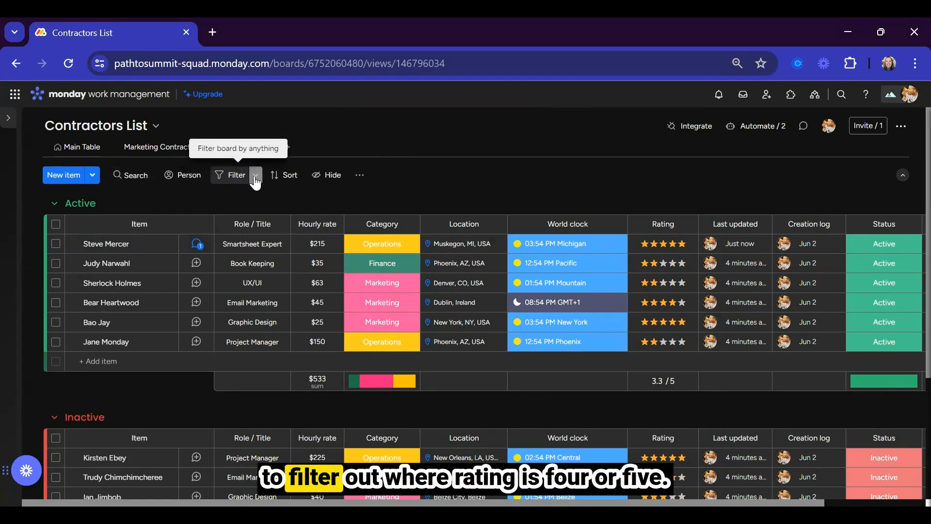
# Filter the view to Rating 4 and 5 and save the filter to this view.
pyautogui.click(256, 176)
pyautogui.click(360, 241)
pyautogui.click(330, 357)
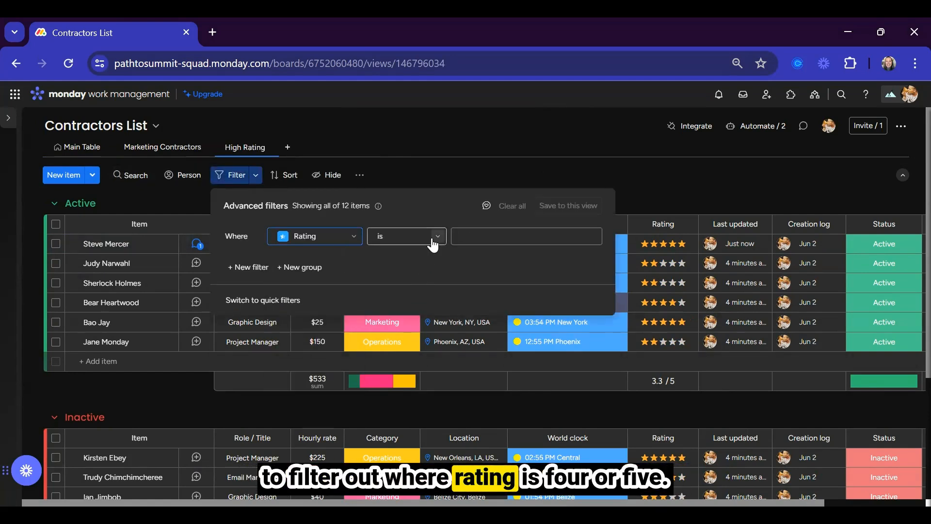
pyautogui.click(496, 240)
pyautogui.click(496, 339)
pyautogui.click(514, 241)
pyautogui.click(491, 339)
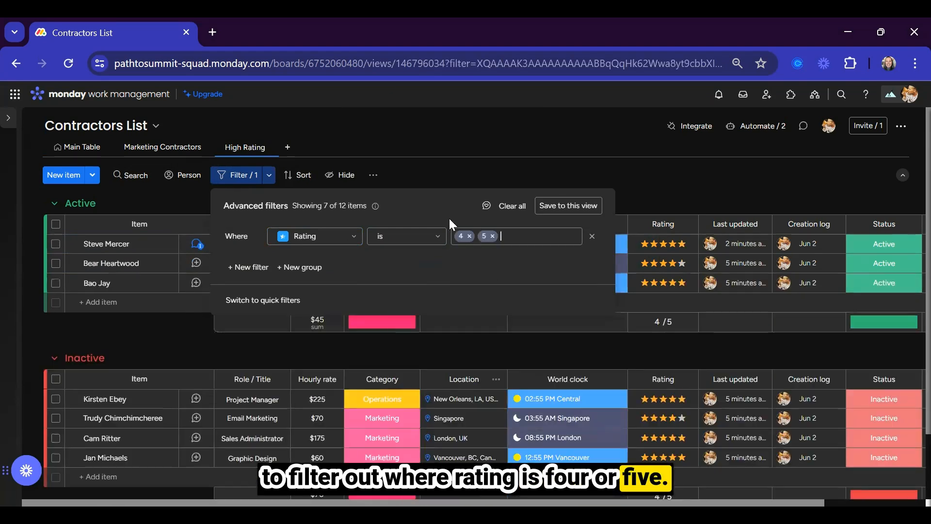
pyautogui.click(569, 205)
pyautogui.click(258, 148)
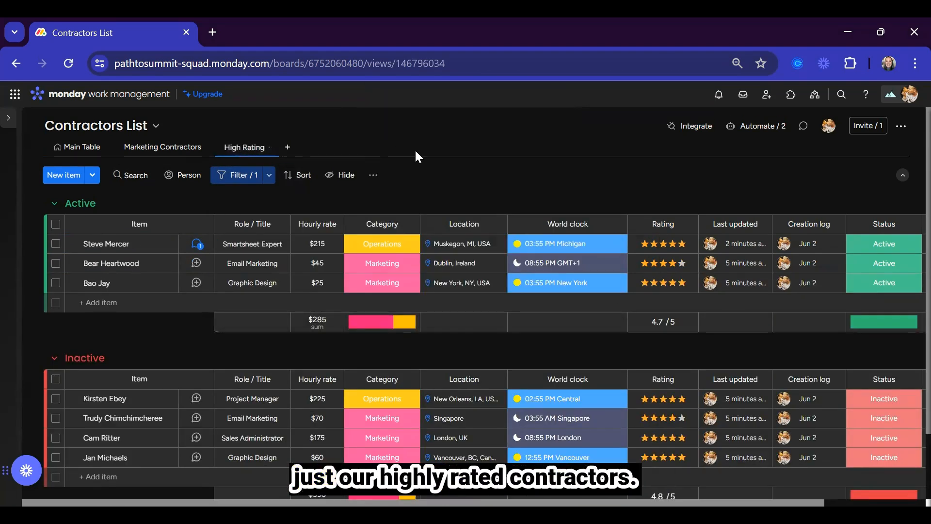